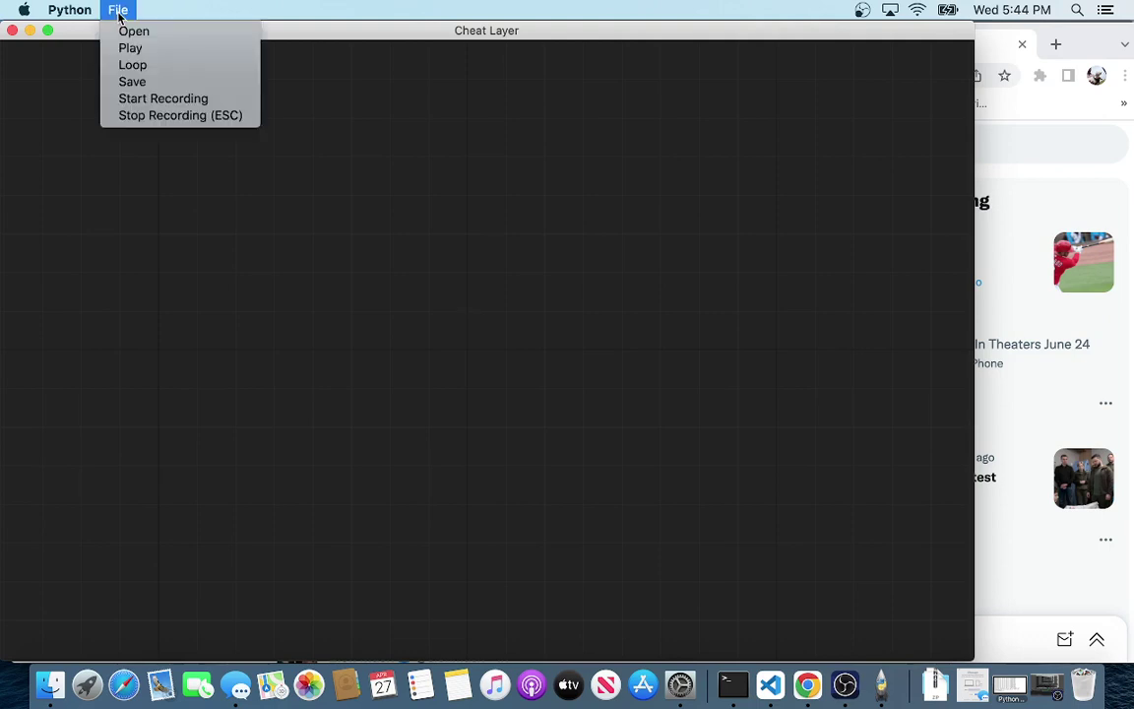
# - Start a new desktop recording and capture opening the Twitter profile page, with a return to the Home feed
pyautogui.click(163, 99)
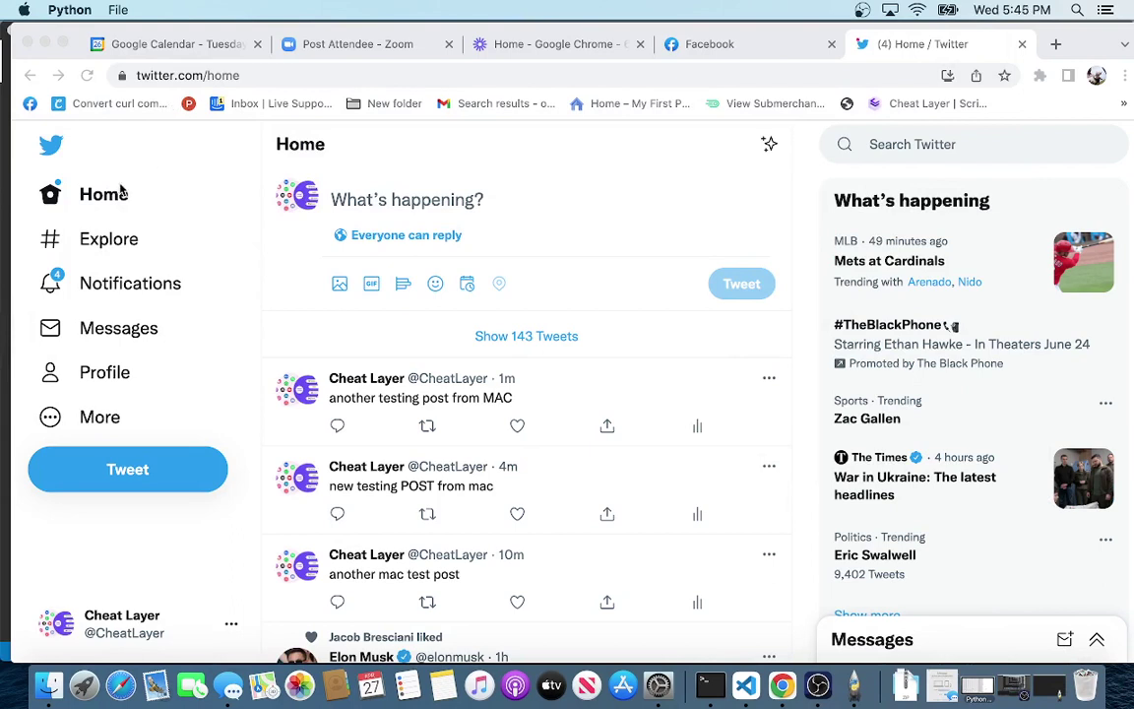
pyautogui.click(56, 382)
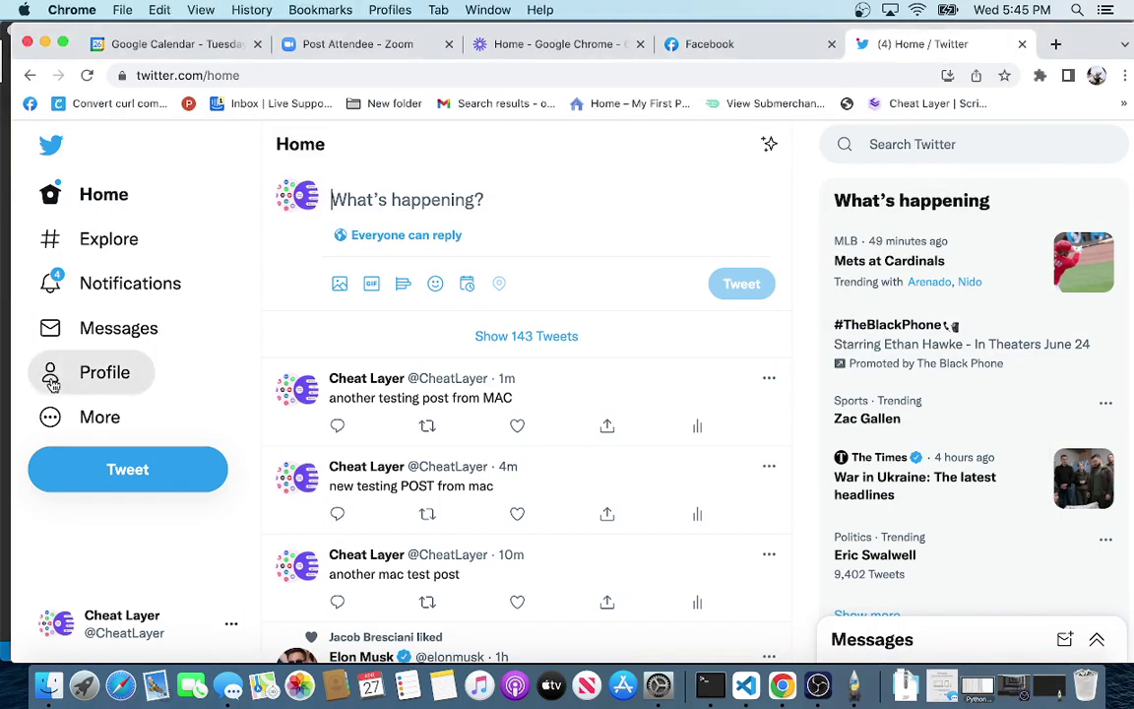
pyautogui.click(55, 378)
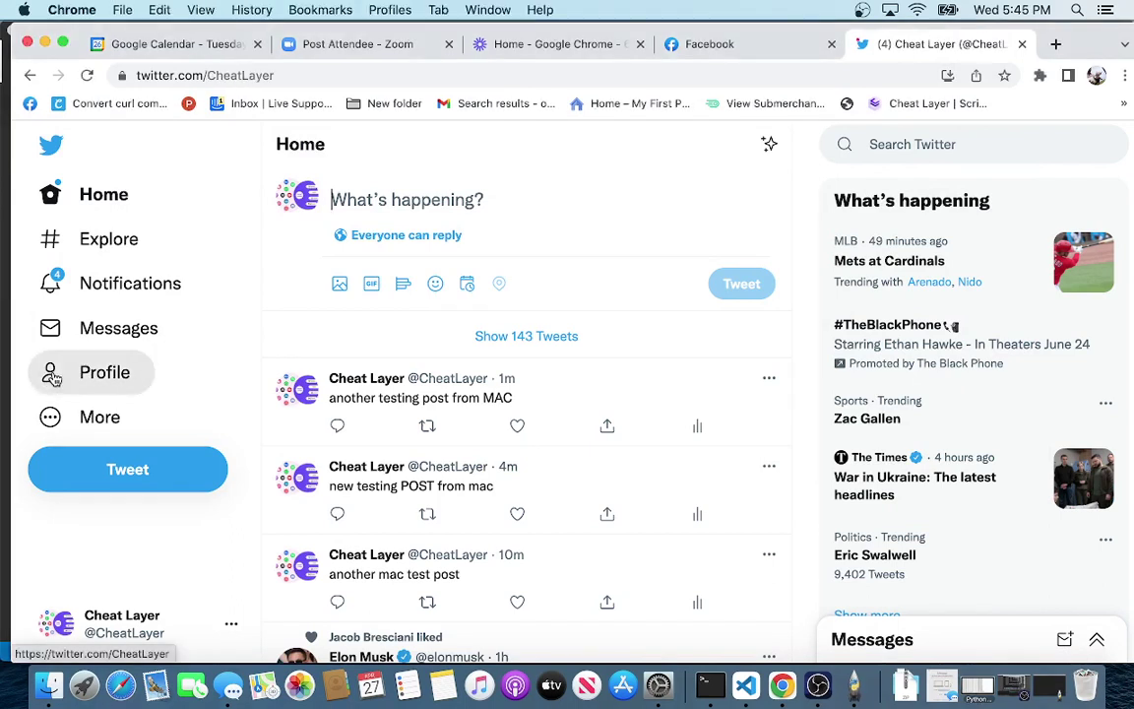
pyautogui.click(54, 197)
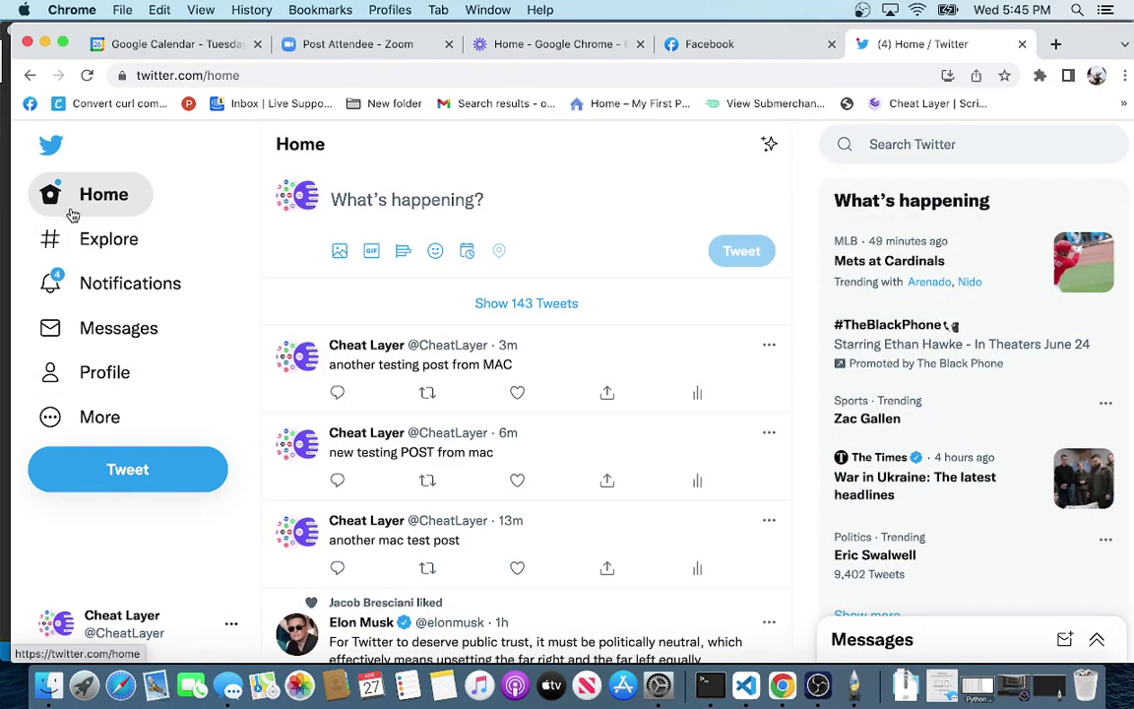
# - Compose and post the tweet "TESTING A New post from the Mac" from the Home feed
pyautogui.click(344, 199)
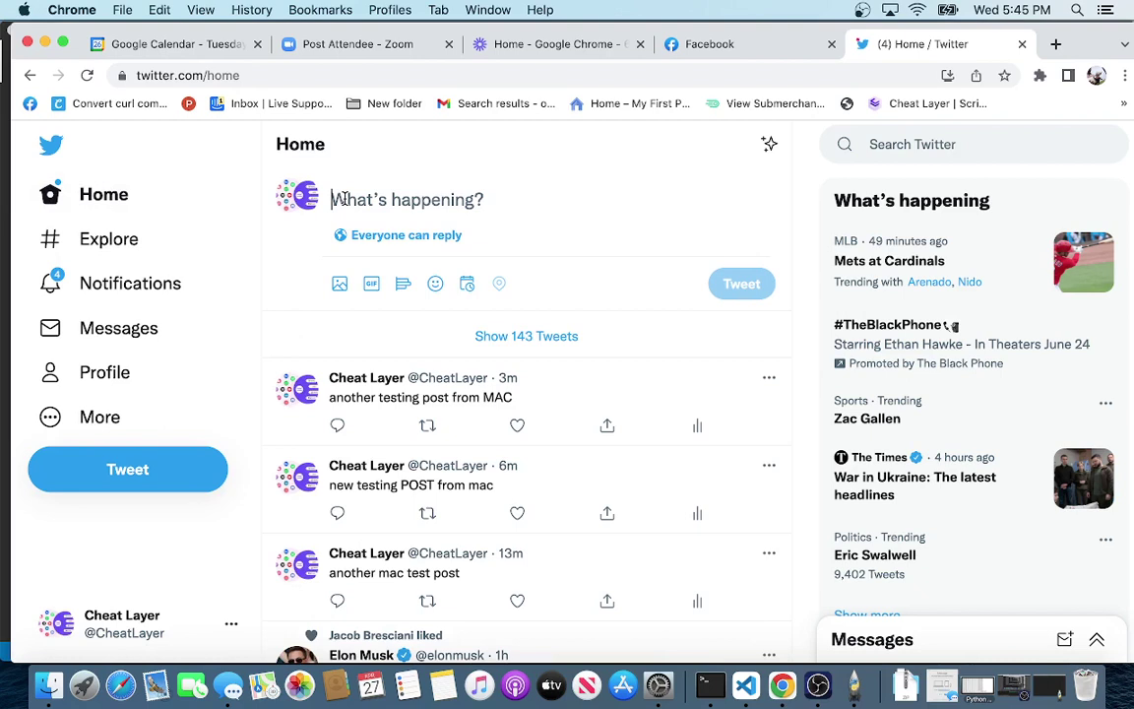
pyautogui.write('TESTING ')
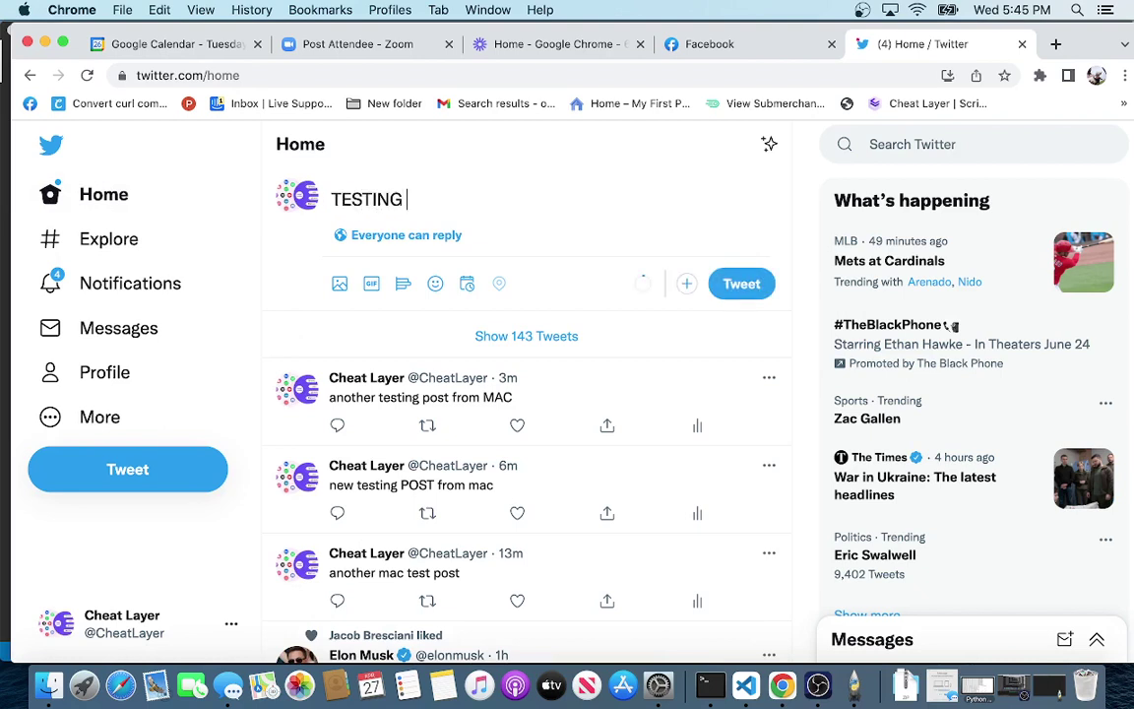
pyautogui.write('A asdfas')
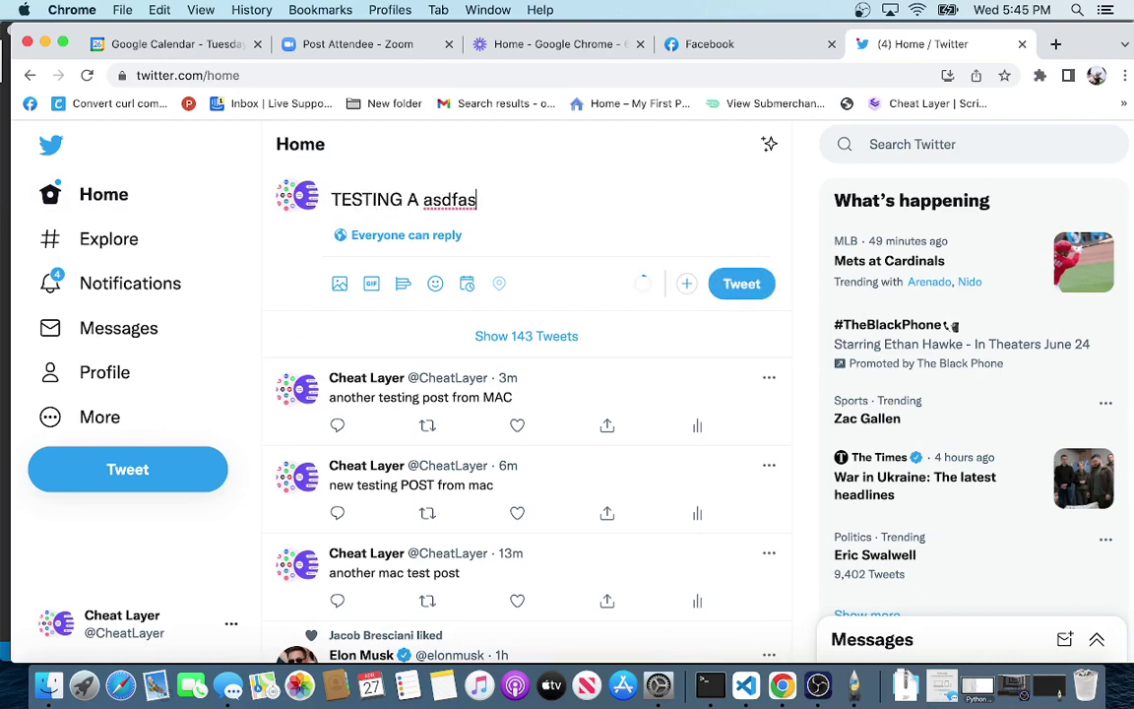
pyautogui.press('BackSpace')
pyautogui.press('BackSpace')
pyautogui.press('BackSpace')
pyautogui.press('BackSpace')
pyautogui.press('BackSpace')
pyautogui.press('BackSpace')
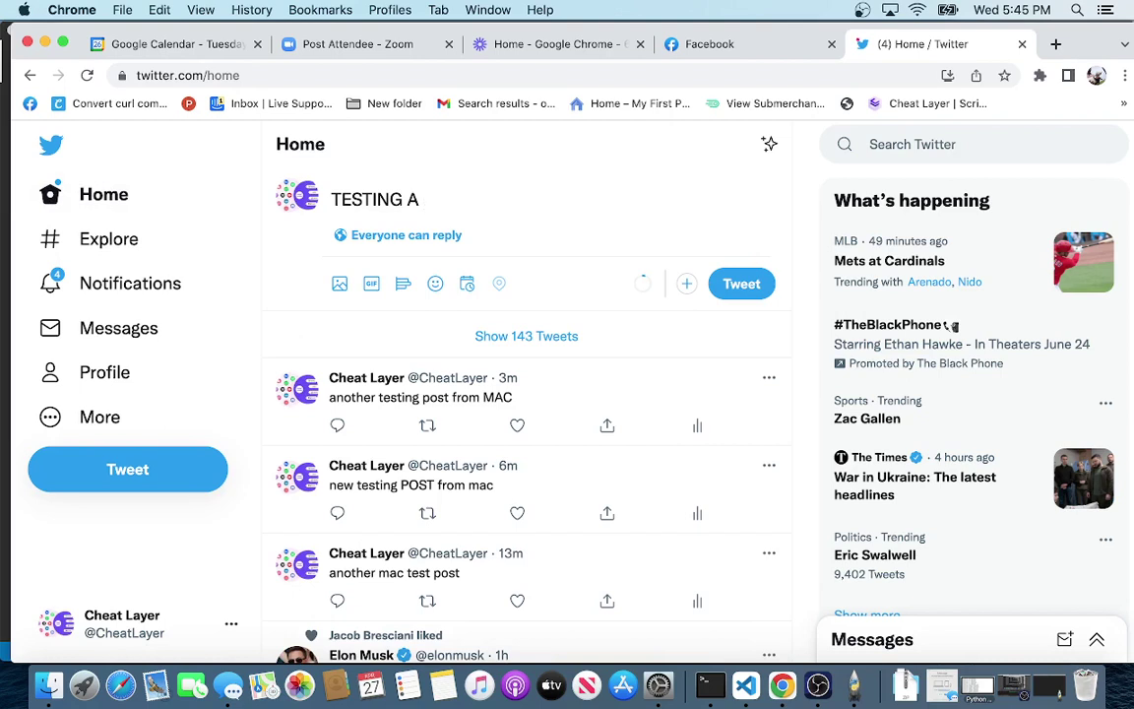
pyautogui.write('New post from the Mac')
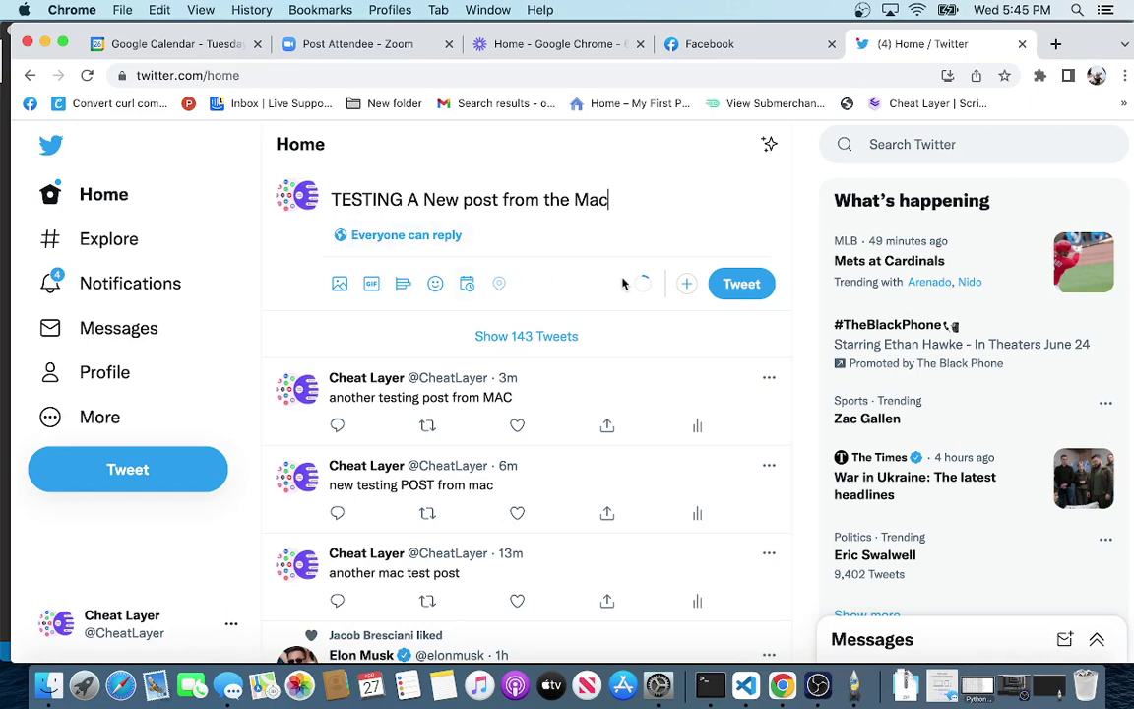
pyautogui.click(720, 284)
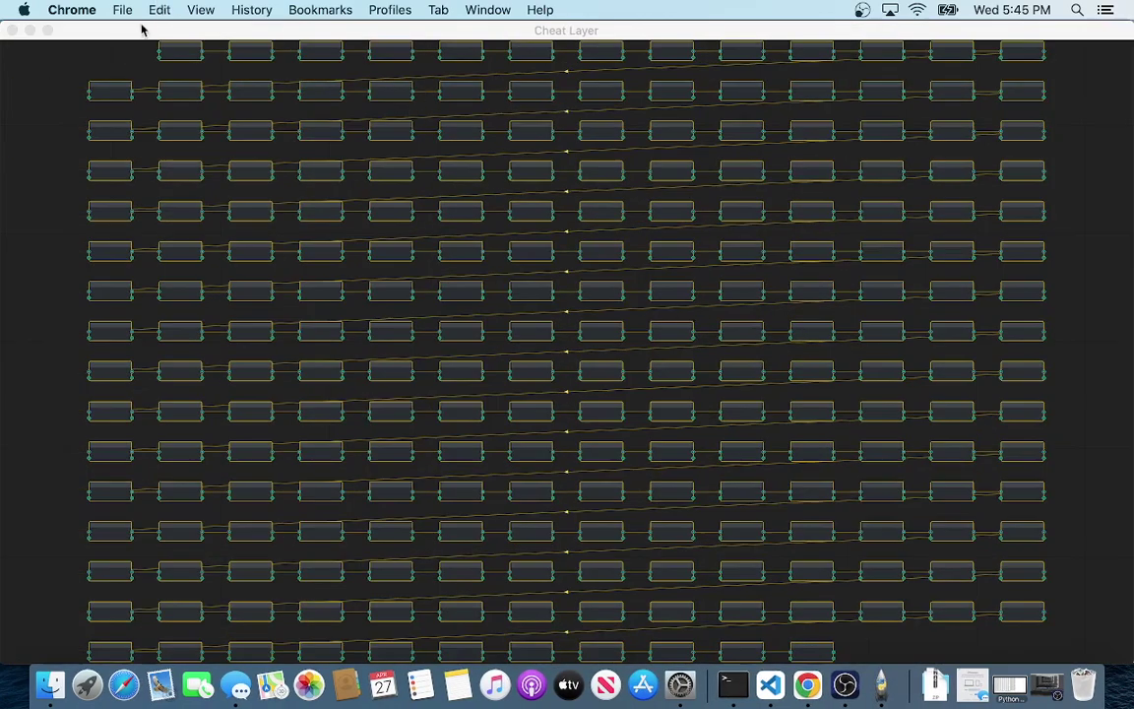
# - Move the Cheat Layer window away from the Twitter page and bring Chrome to the front
pyautogui.moveTo(145, 25); pyautogui.dragTo(609, 173)
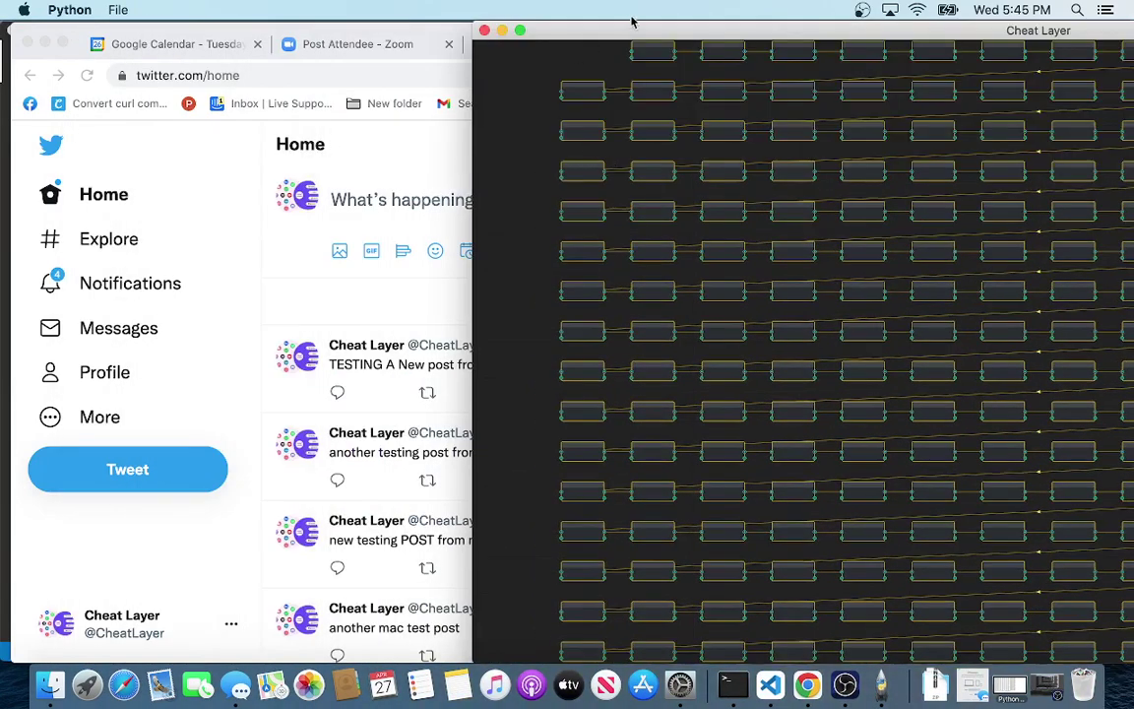
pyautogui.moveTo(637, 61); pyautogui.dragTo(429, 210)
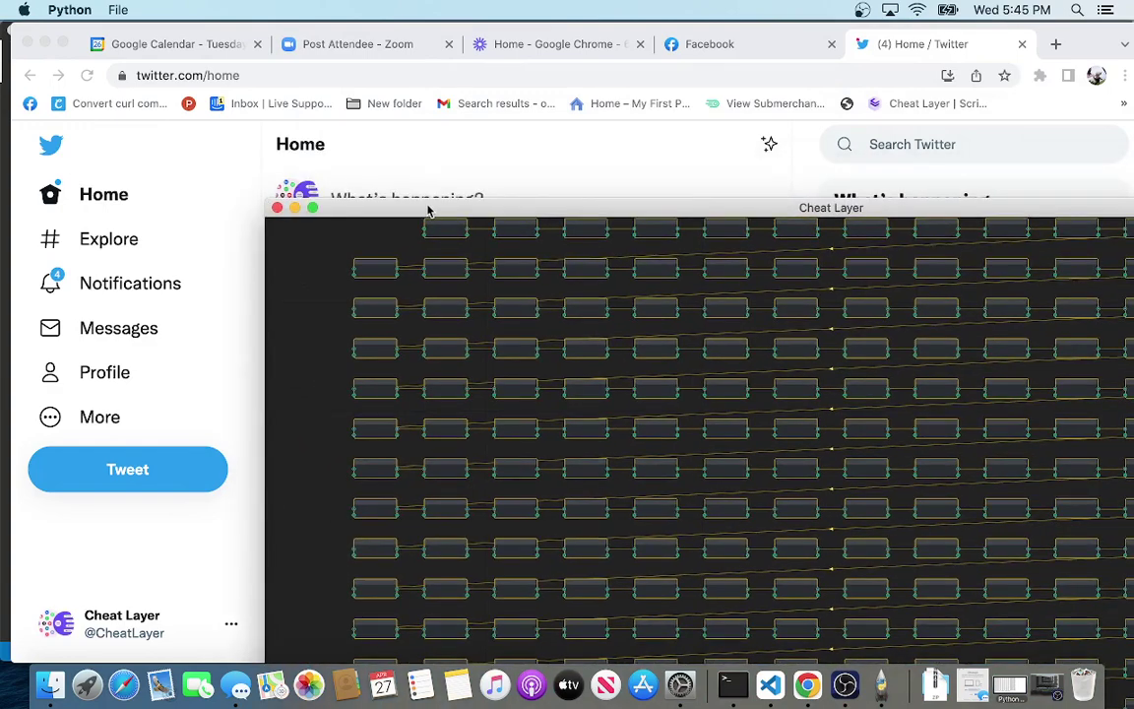
pyautogui.click(108, 532)
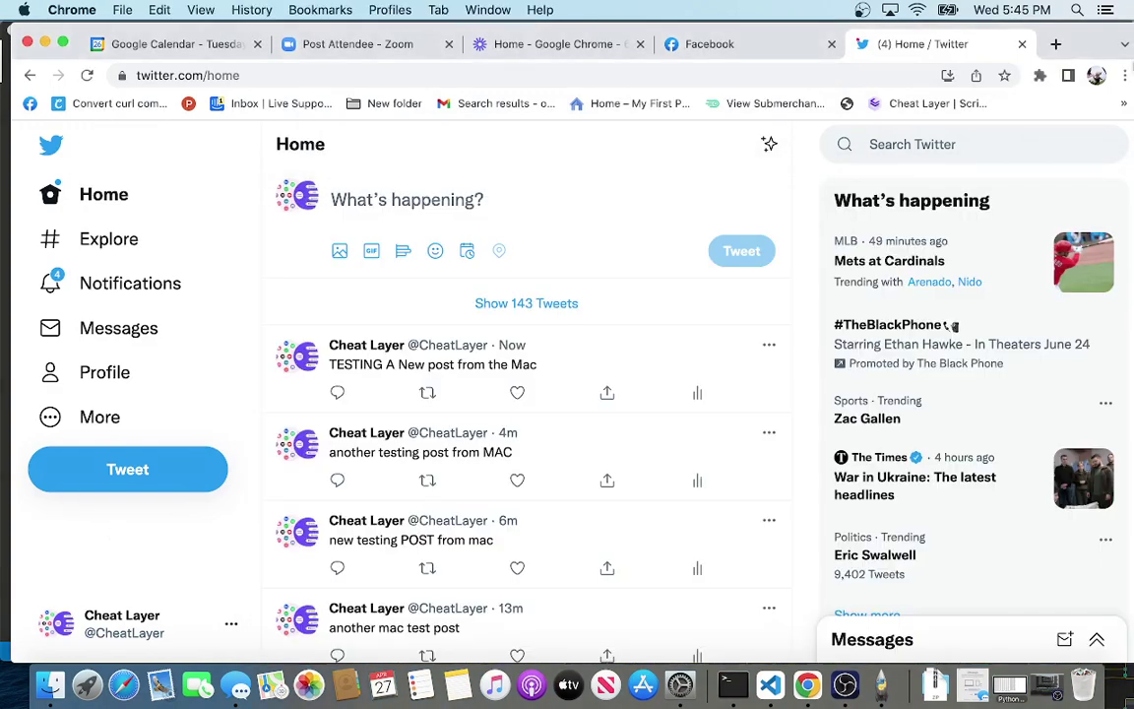
# - Reduce the browser zoom on the Twitter page to 80%
pyautogui.click(1125, 79)
pyautogui.click(987, 273)
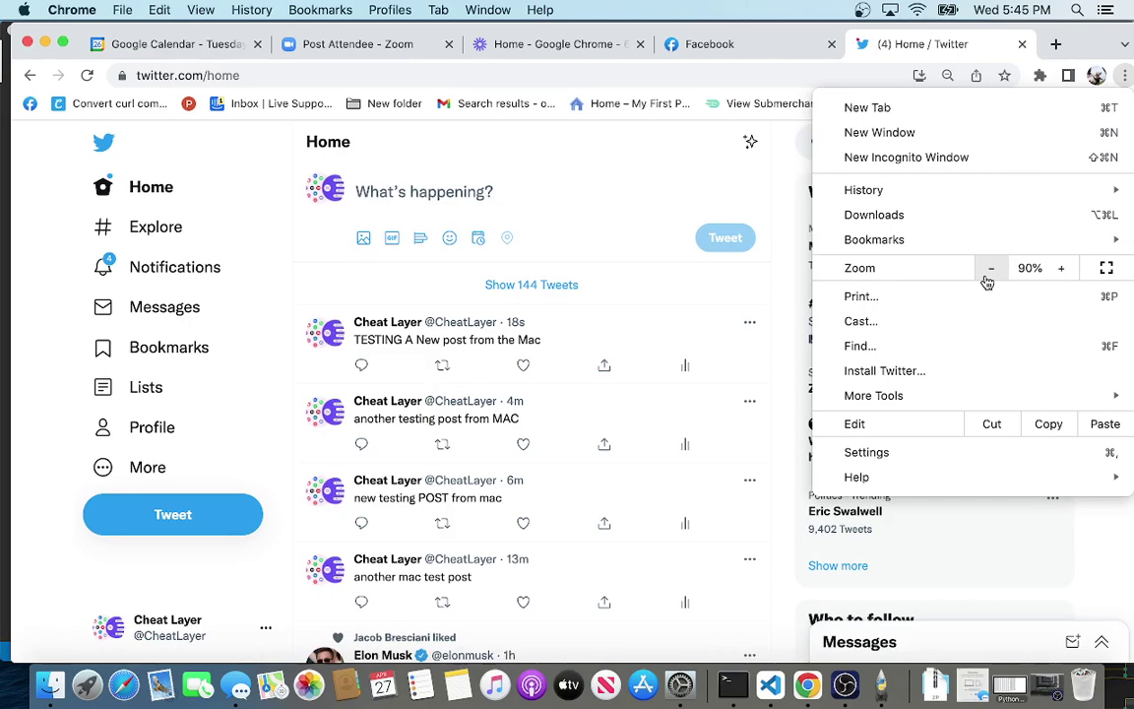
pyautogui.click(987, 279)
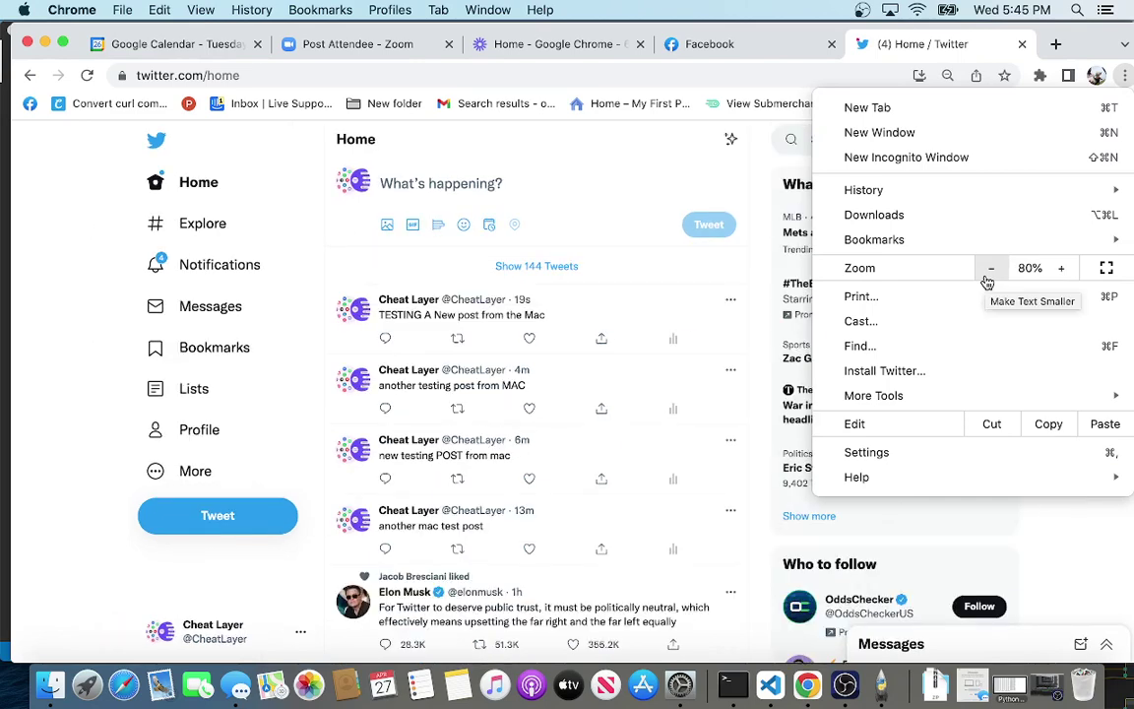
pyautogui.click(71, 345)
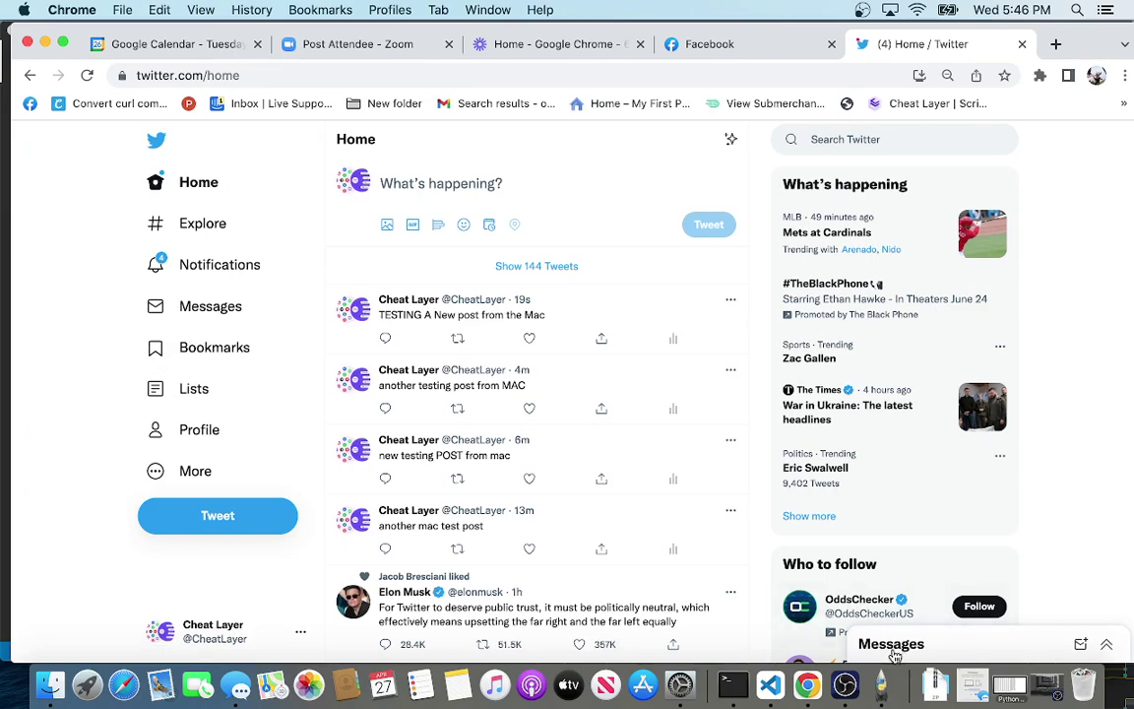
# - Switch to Cheat Layer and play back the recorded automation
pyautogui.click(883, 681)
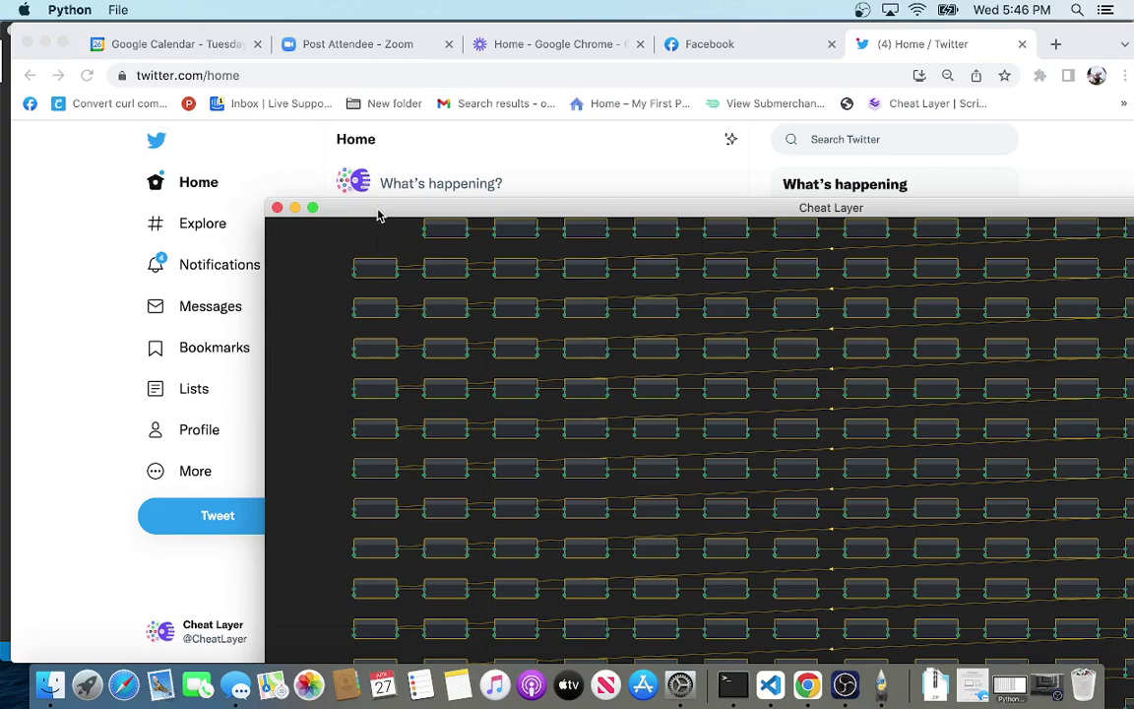
pyautogui.click(116, 9)
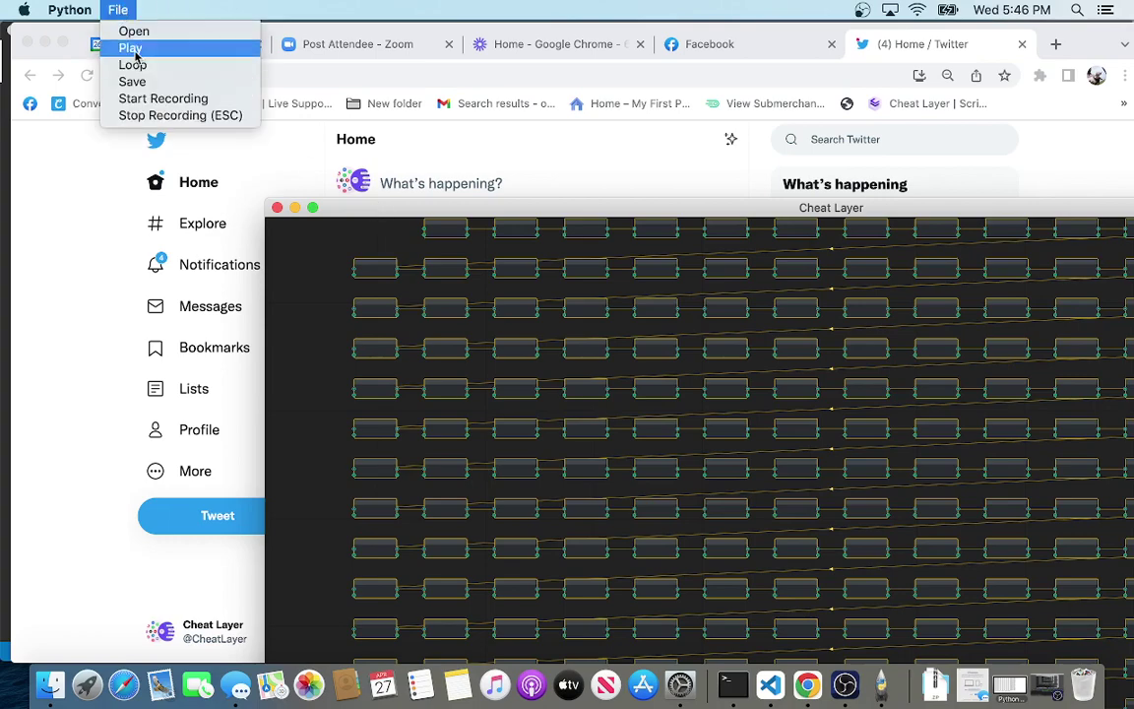
pyautogui.click(134, 52)
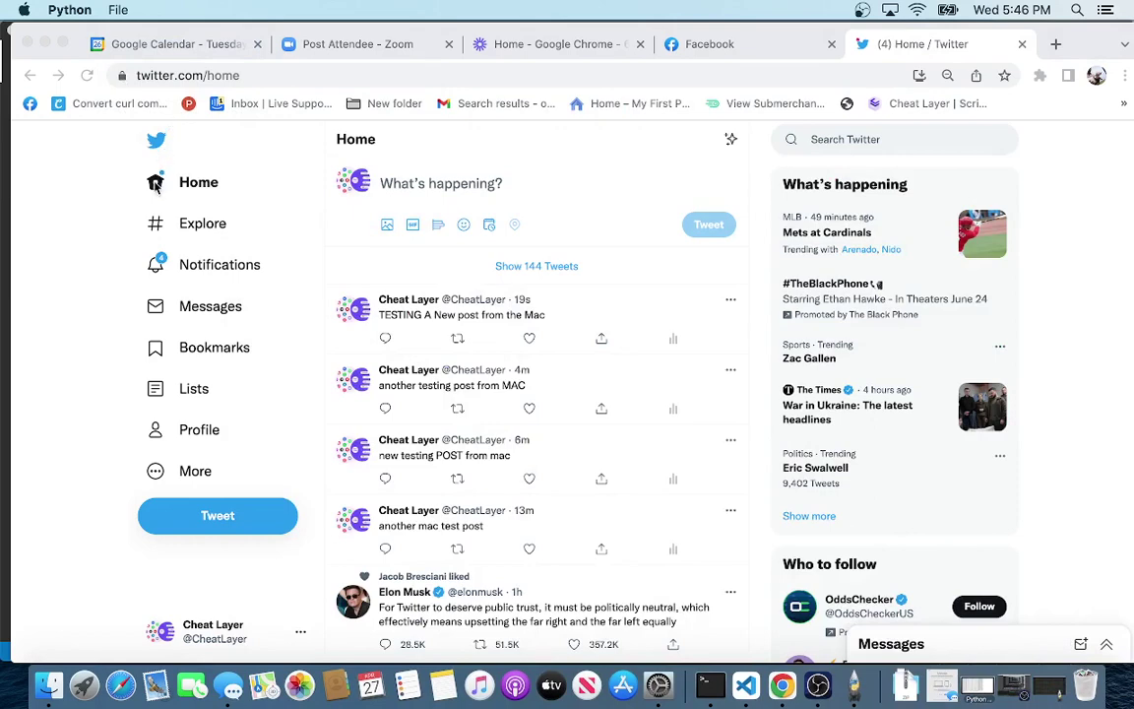
# - Open the Twitter profile page in the zoomed-out layout and return to the Home feed
pyautogui.click(155, 185)
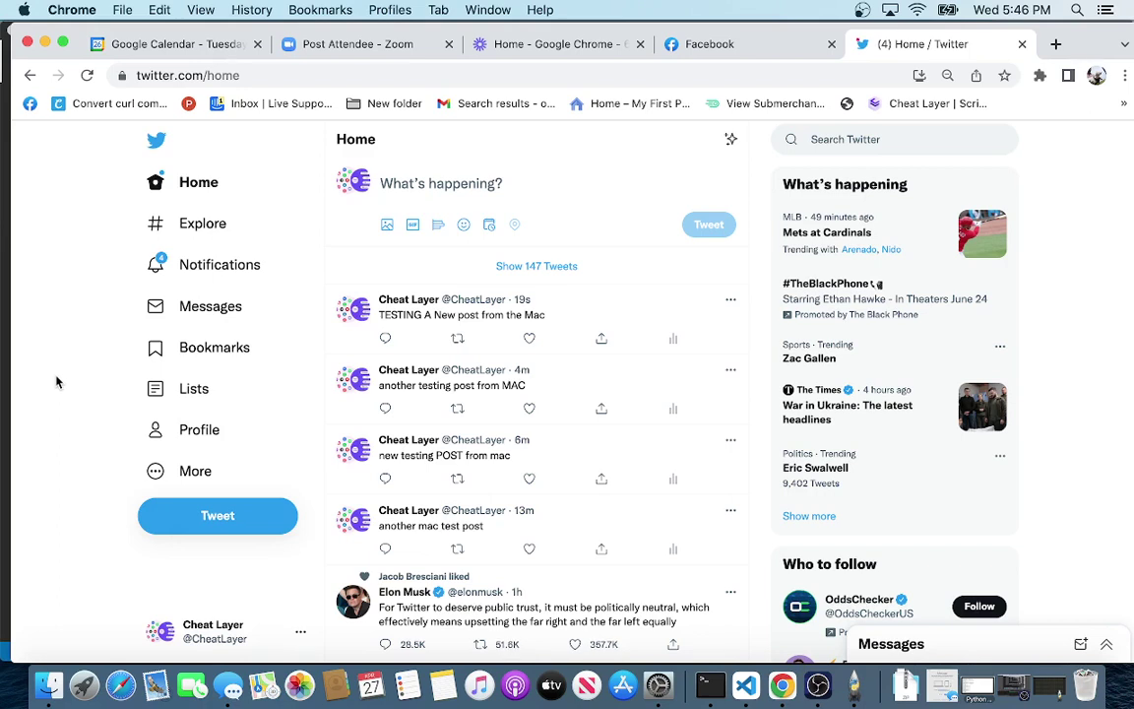
pyautogui.click(158, 430)
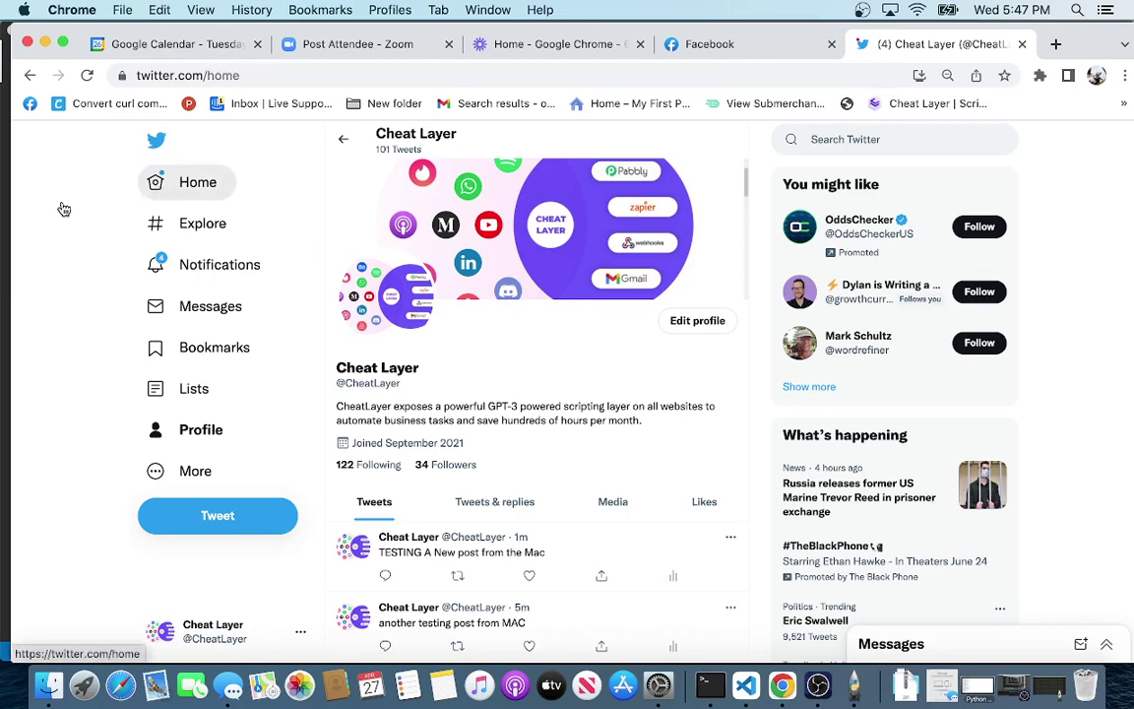
pyautogui.click(148, 178)
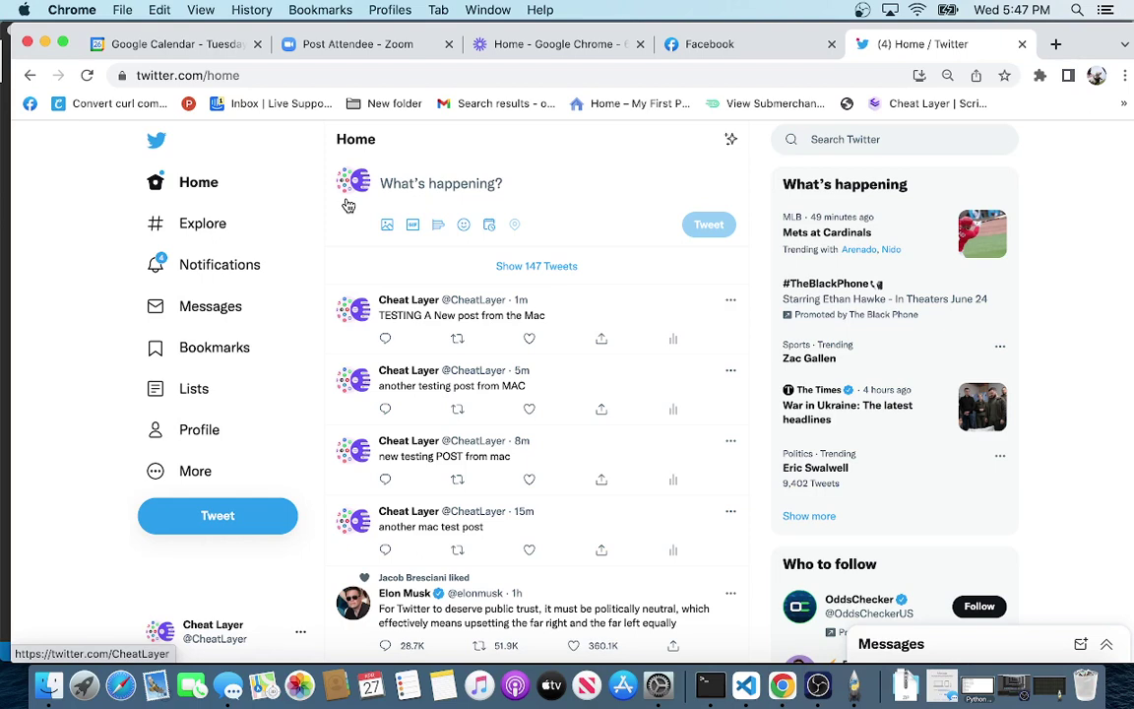
# - Try to post the same tweet "TESTING A New post from the Mac" again from the Home feed
pyautogui.click(348, 205)
pyautogui.write('T')
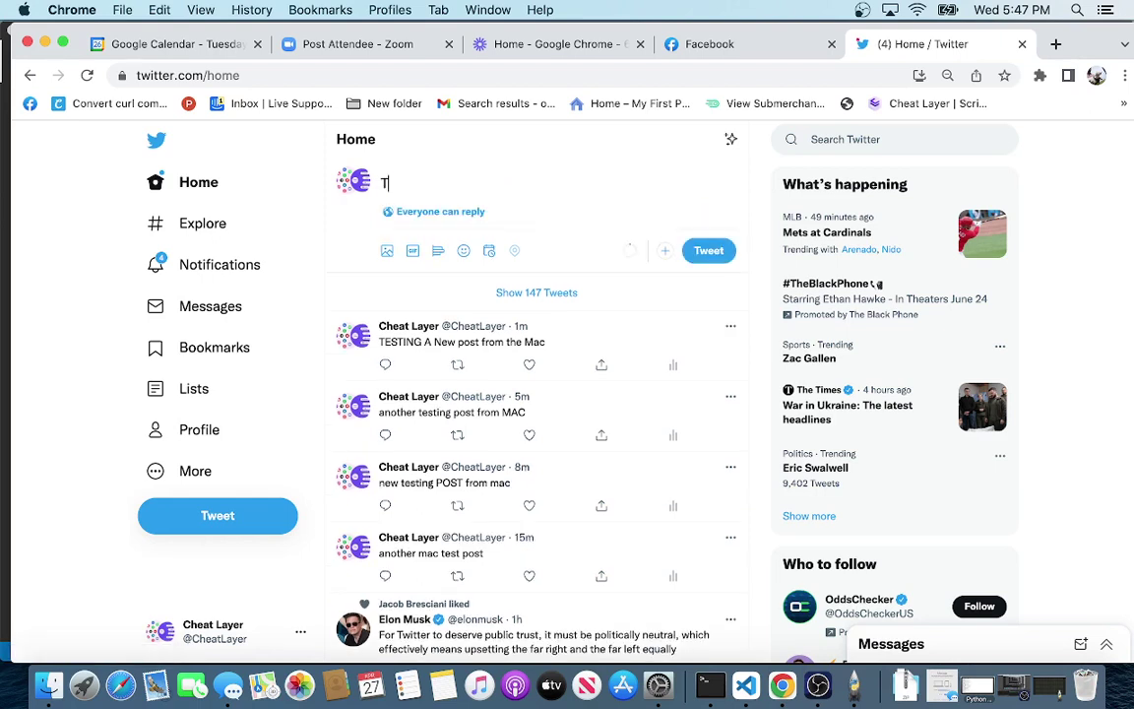
pyautogui.write('ESTING A New post f')
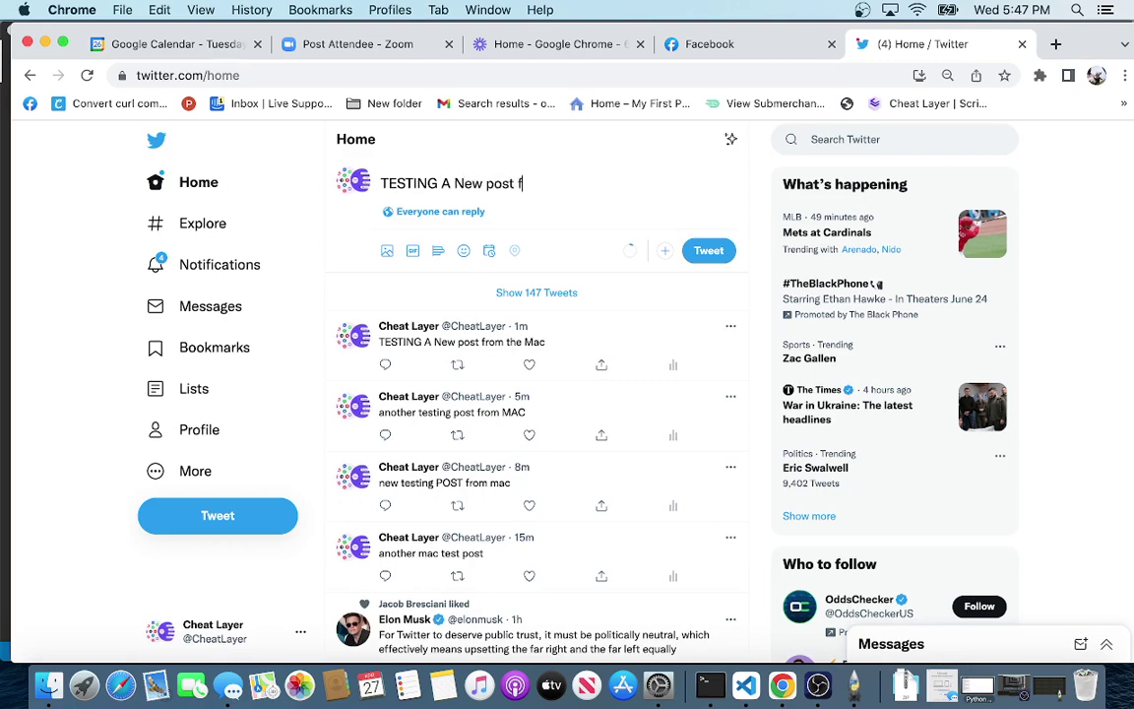
pyautogui.write('rom the Mac')
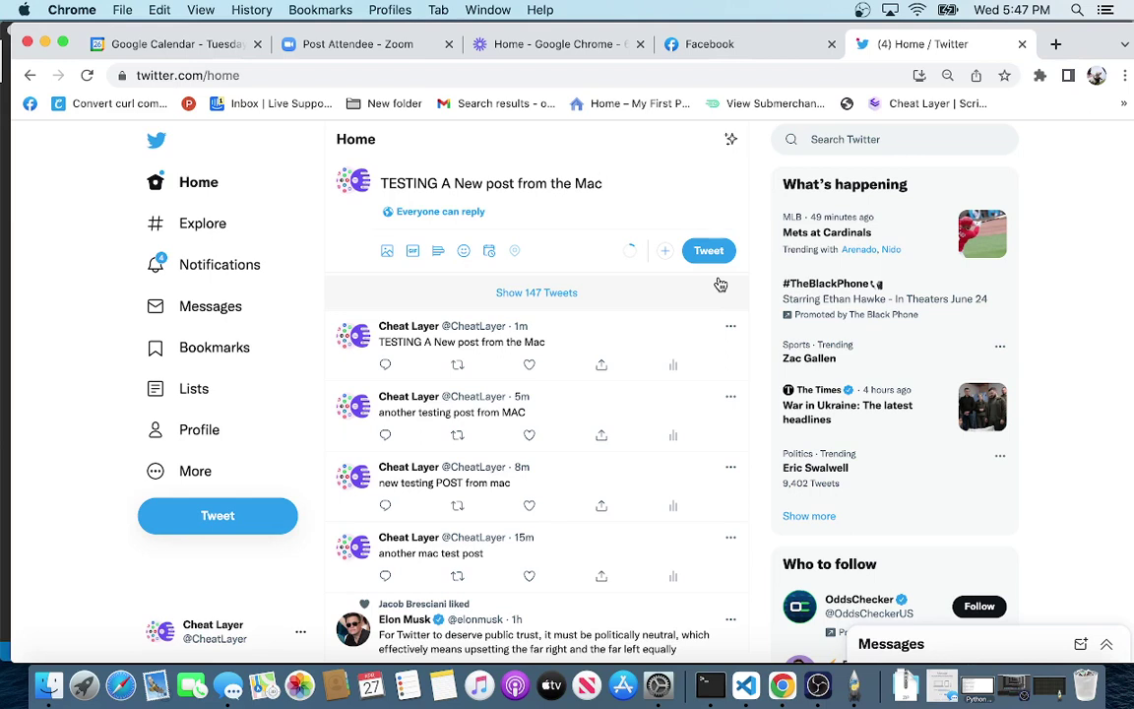
pyautogui.click(711, 251)
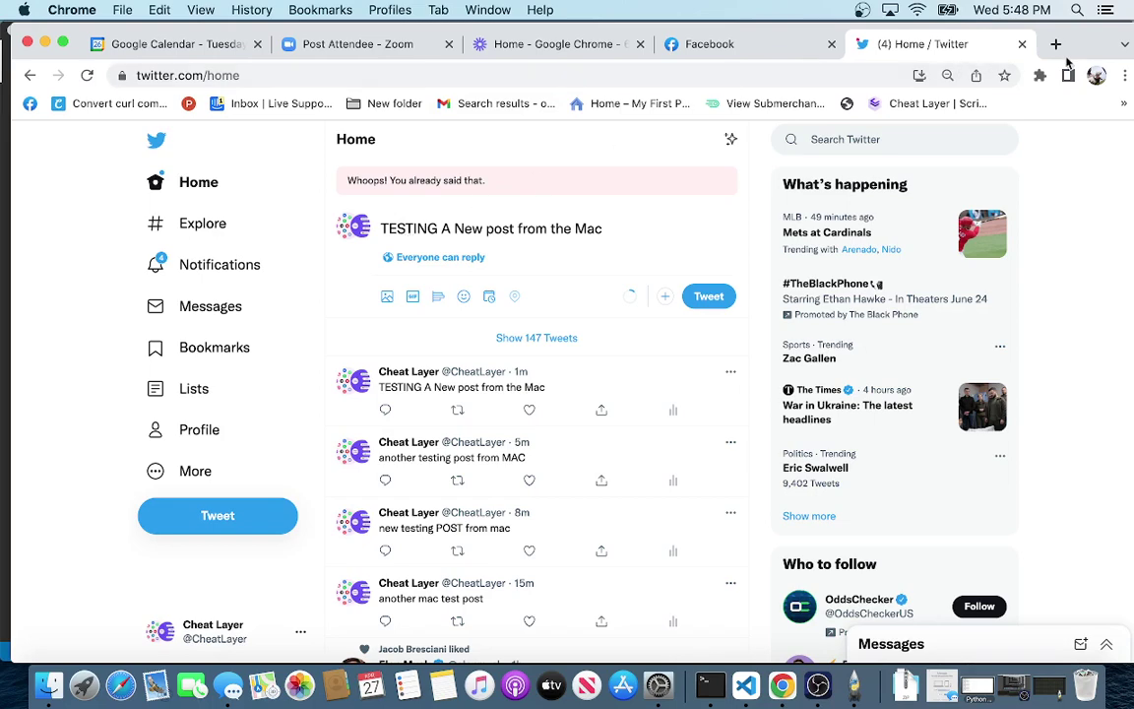
# - Open the Cheat Layer setup page, cheatlayer.com/bot, in a new browser tab
pyautogui.click(1059, 46)
pyautogui.write('cheat')
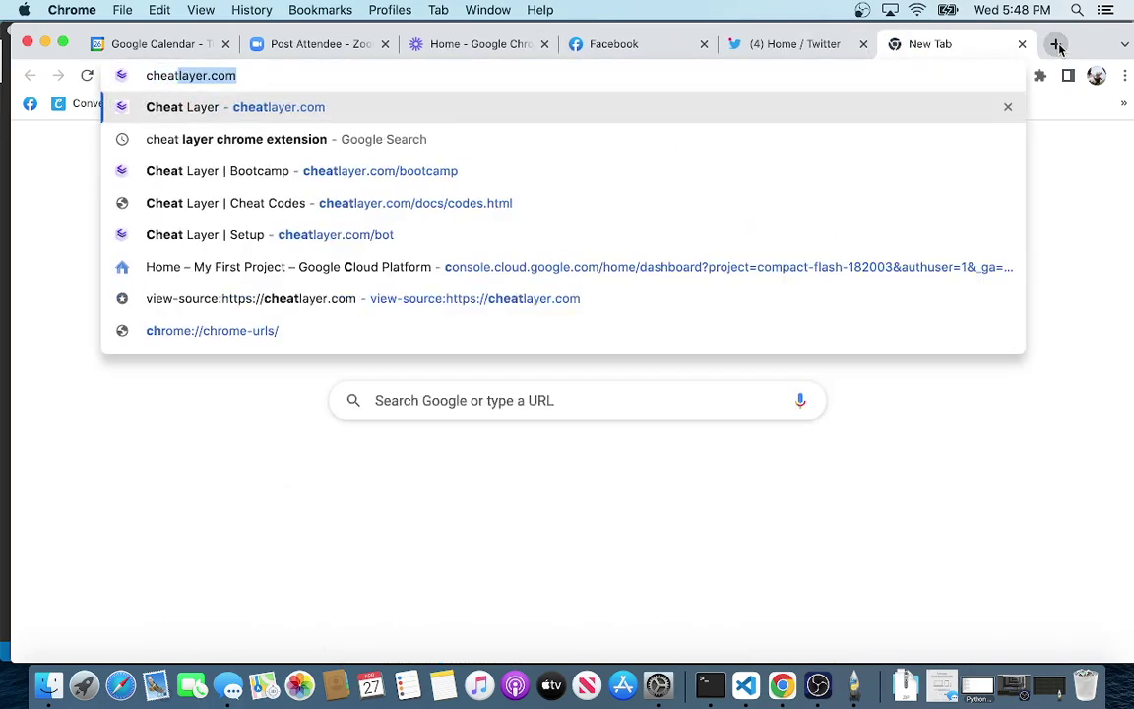
pyautogui.press('Down')
pyautogui.press('Down')
pyautogui.press('Down')
pyautogui.press('Down')
pyautogui.press('Down')
pyautogui.press('Down')
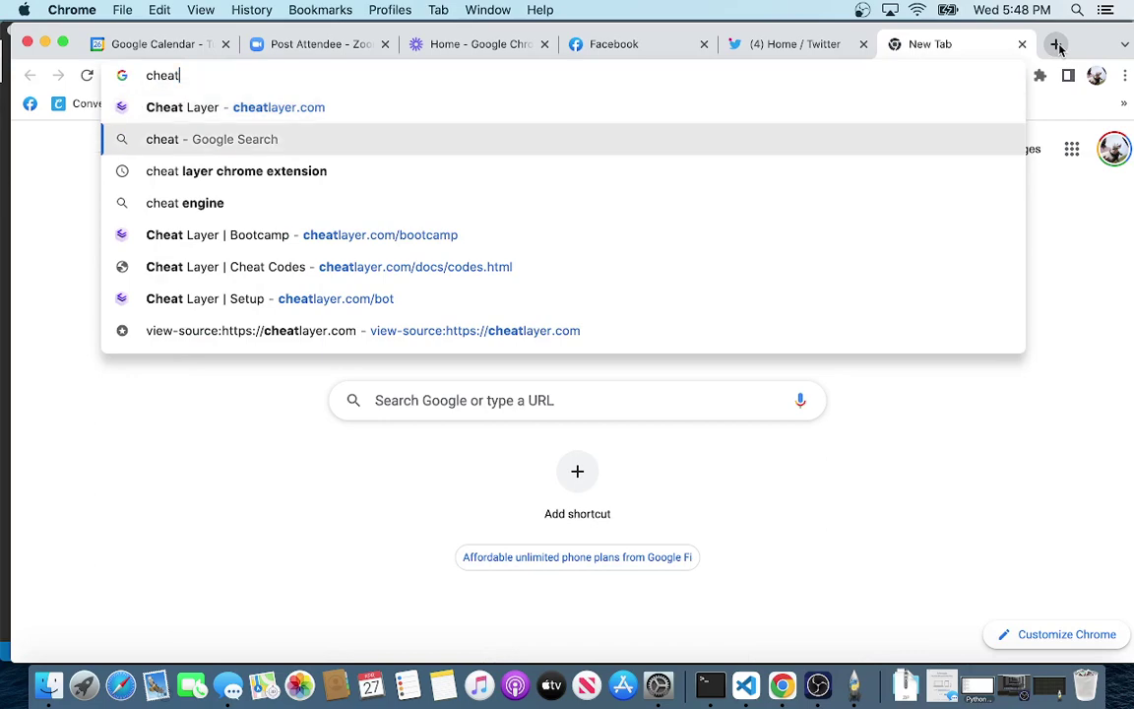
pyautogui.press('Return')
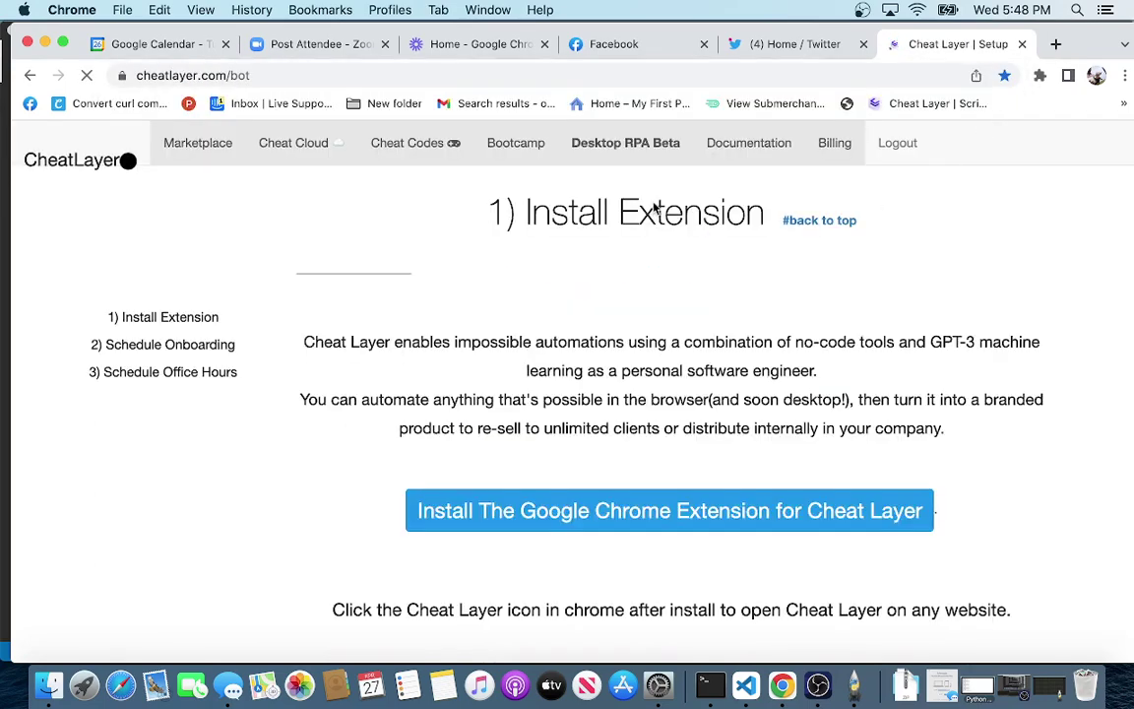
# - Download the macOS desktop RPA binary from Cheat Layer's Desktop RPA Beta page
pyautogui.click(645, 150)
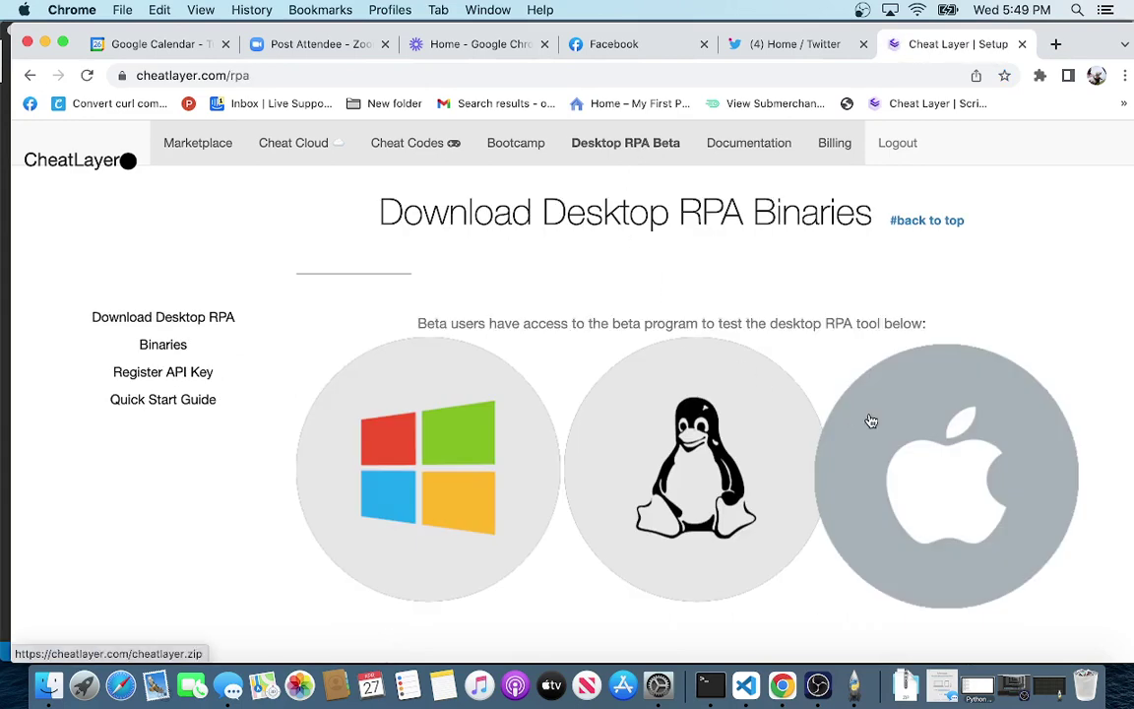
pyautogui.click(973, 450)
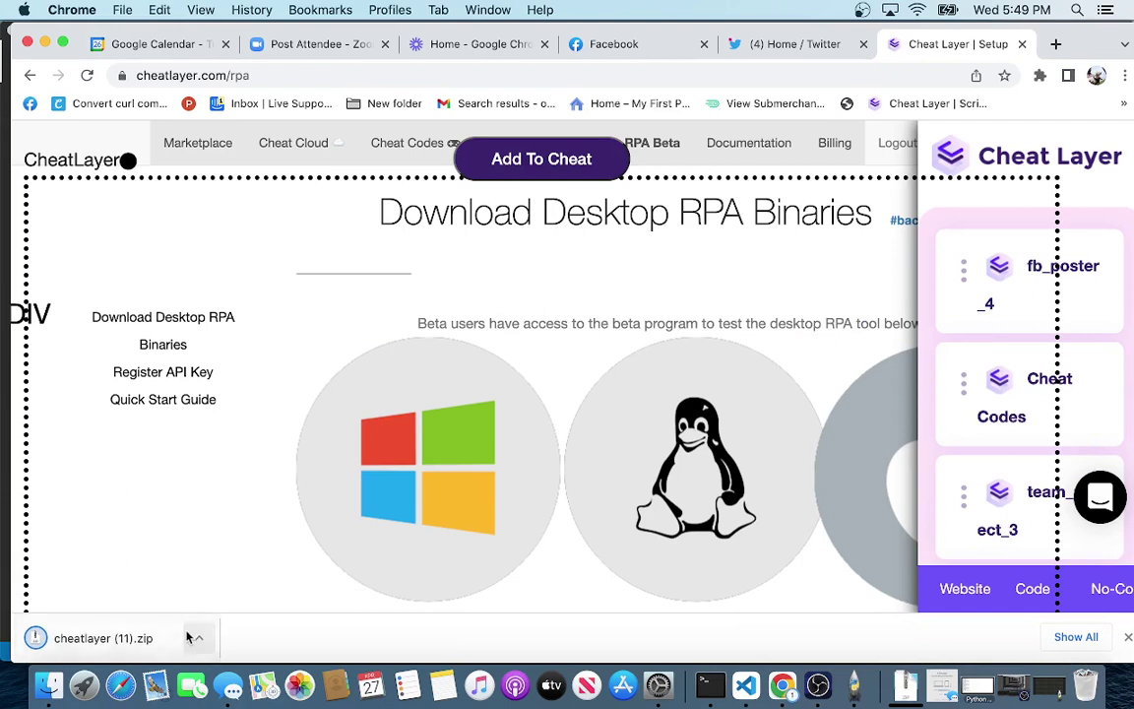
pyautogui.click(191, 638)
pyautogui.click(190, 638)
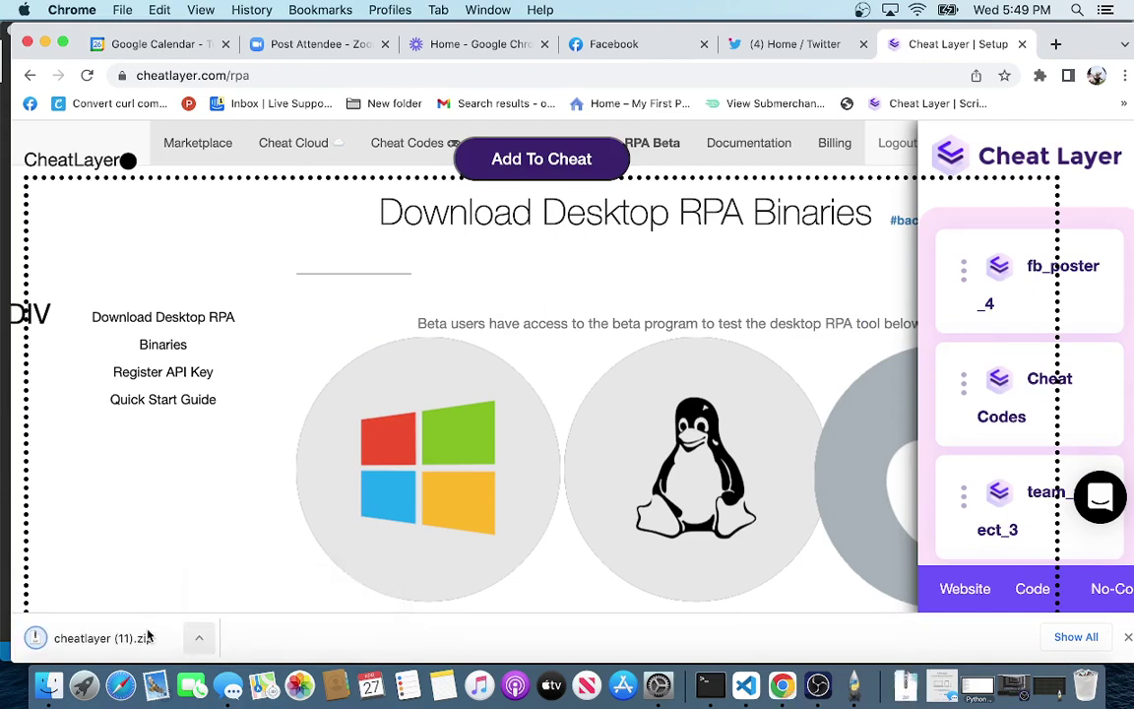
# - Unpack the downloaded cheatlayer (11).zip and select the cheatlayer executable inside the extracted cheatlayer 7 folder
pyautogui.click(147, 637)
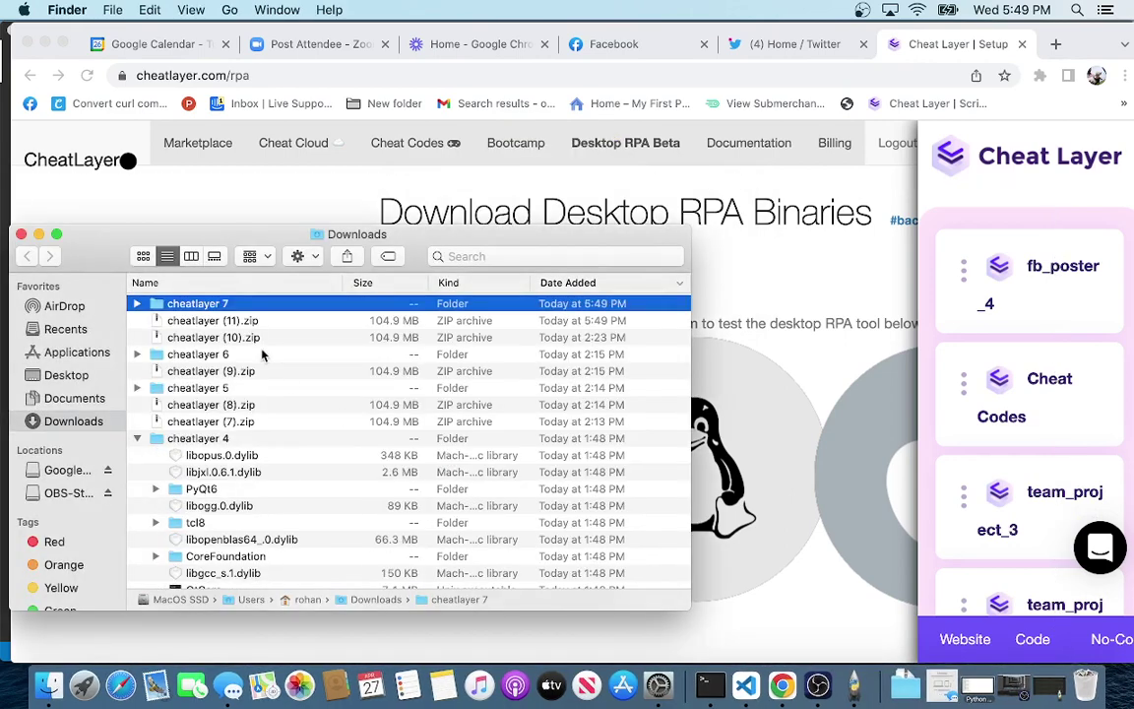
pyautogui.doubleClick(219, 307)
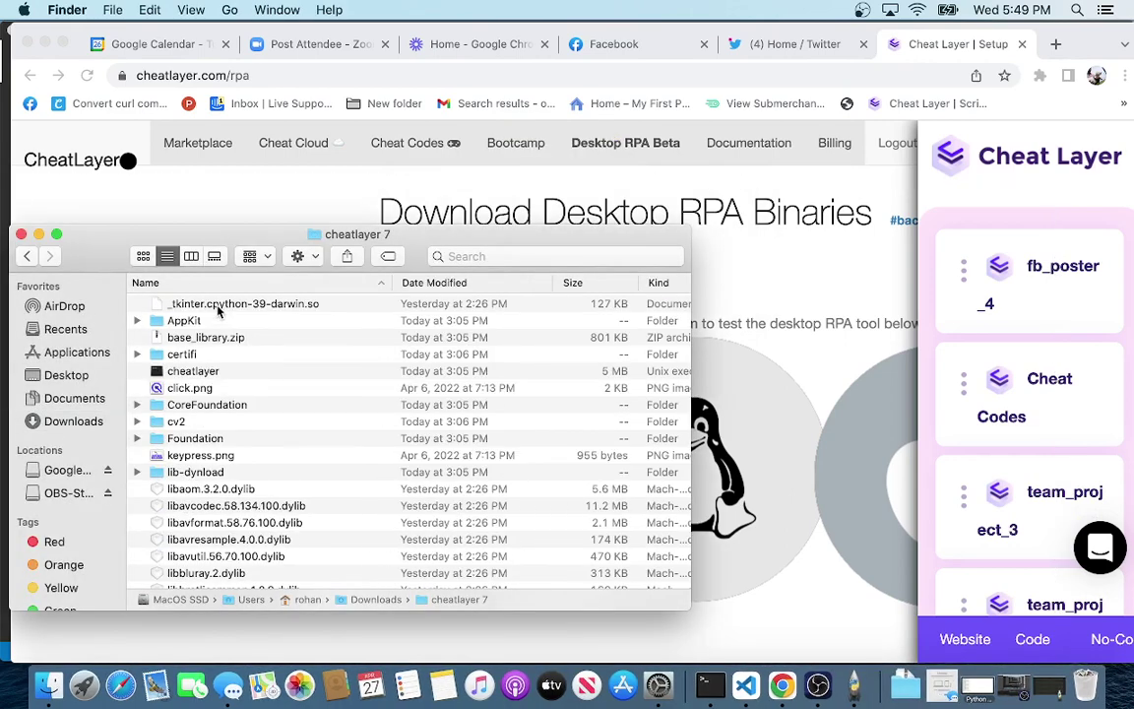
pyautogui.click(184, 374)
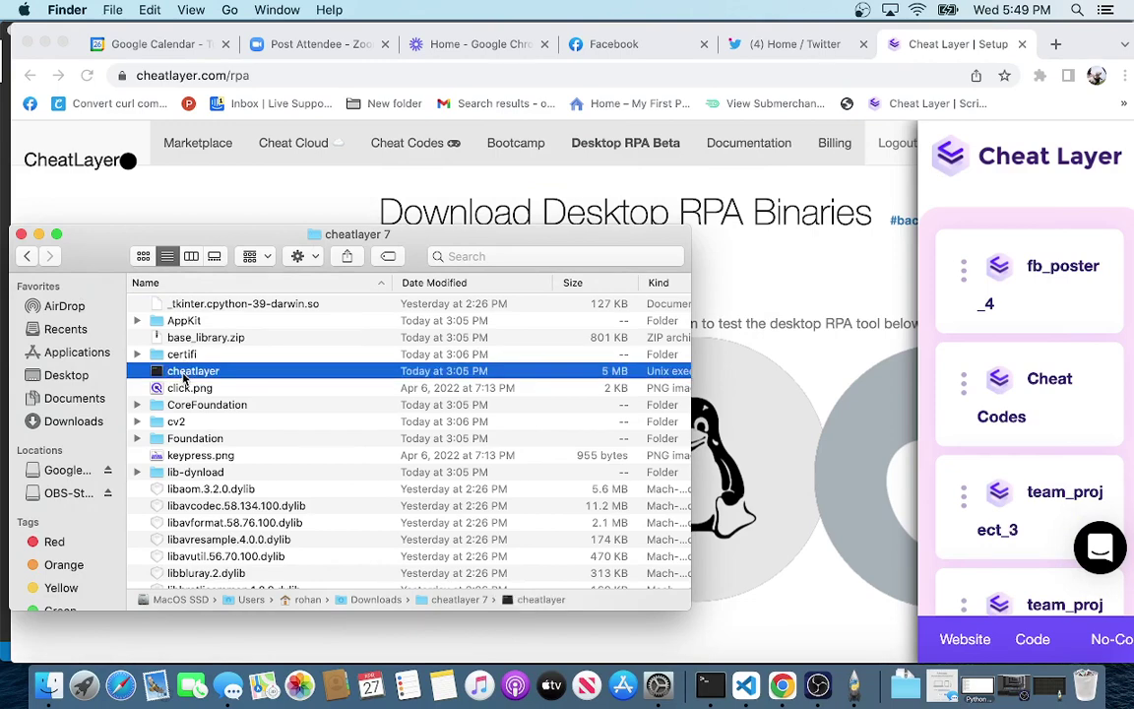
# - Launch the cheatlayer executable, allow the downloaded app to open, and view its recording and playback commands
pyautogui.doubleClick(209, 377)
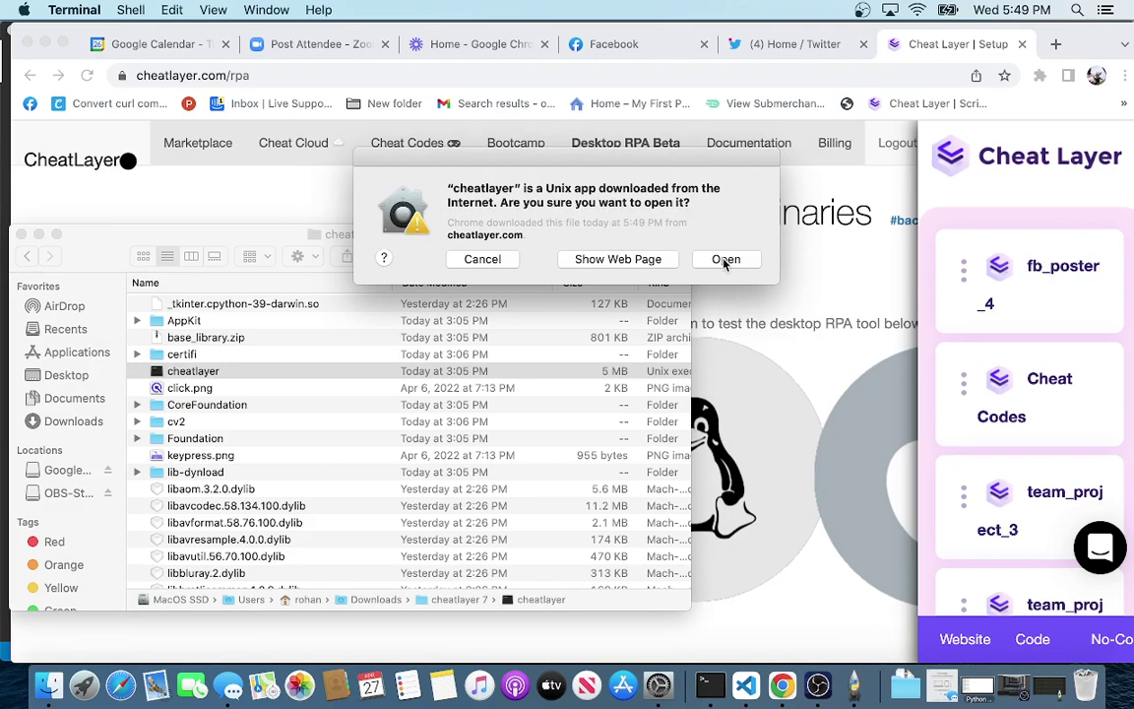
pyautogui.click(725, 259)
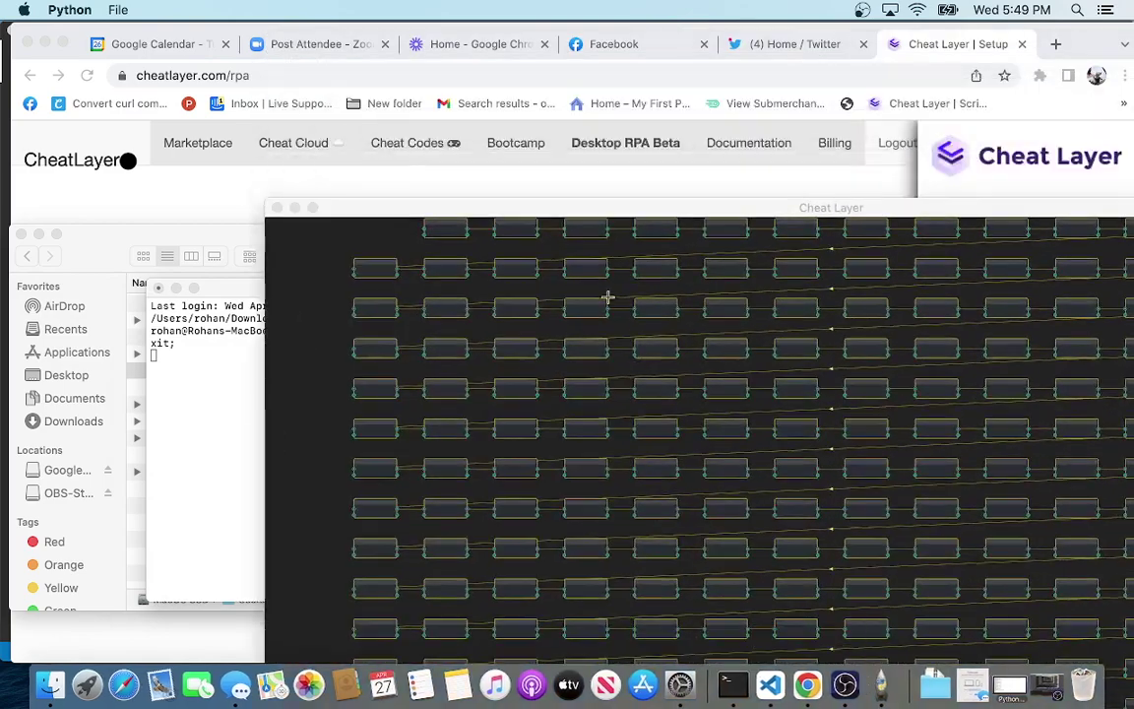
pyautogui.moveTo(610, 209); pyautogui.dragTo(422, 21)
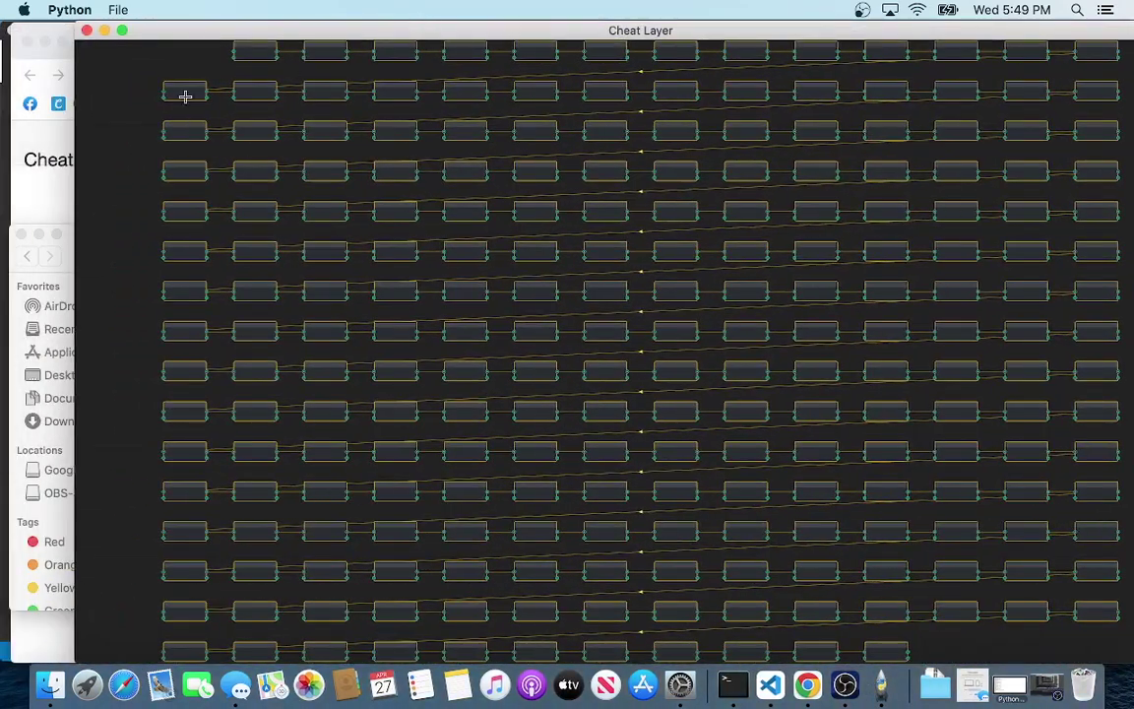
pyautogui.click(118, 9)
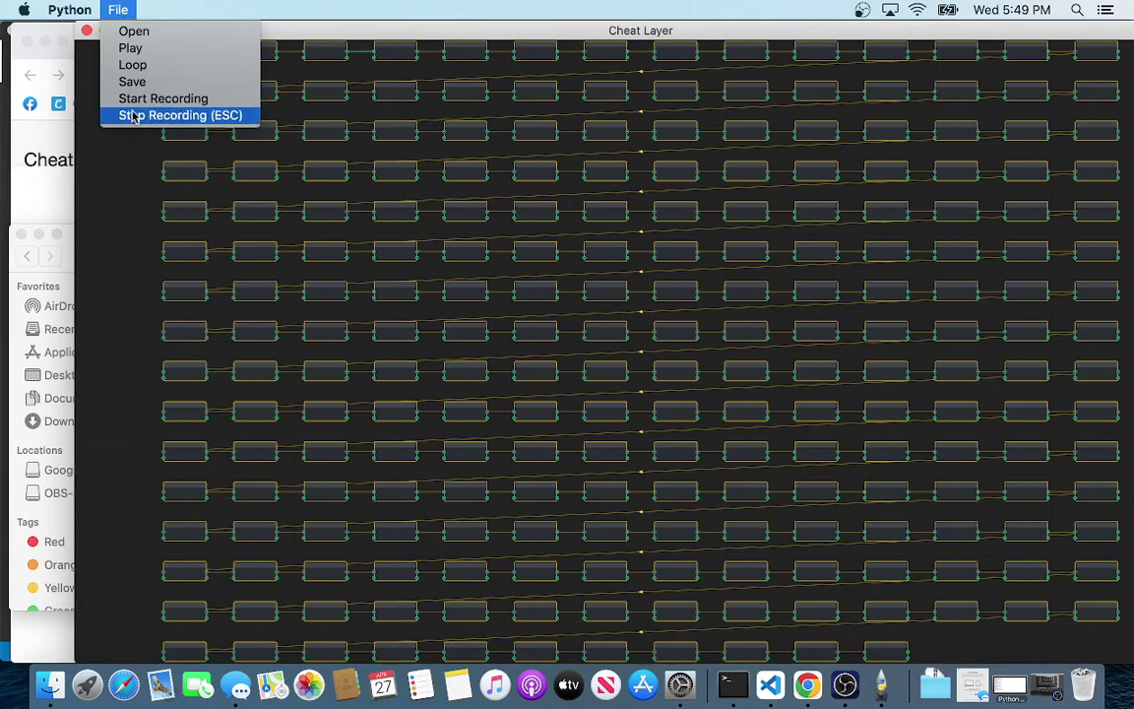
pyautogui.click(295, 38)
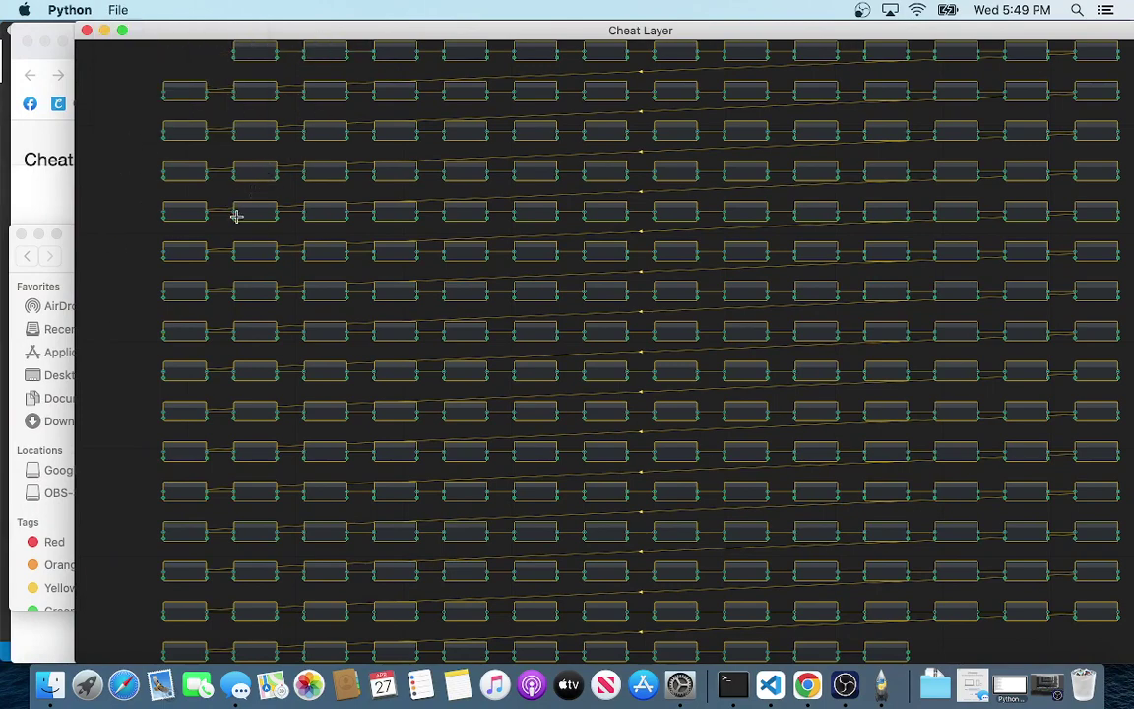
# - Switch to Chrome and look over the Download Desktop RPA Binaries and Register API Key sections of the Cheat Layer page
pyautogui.click(81, 183)
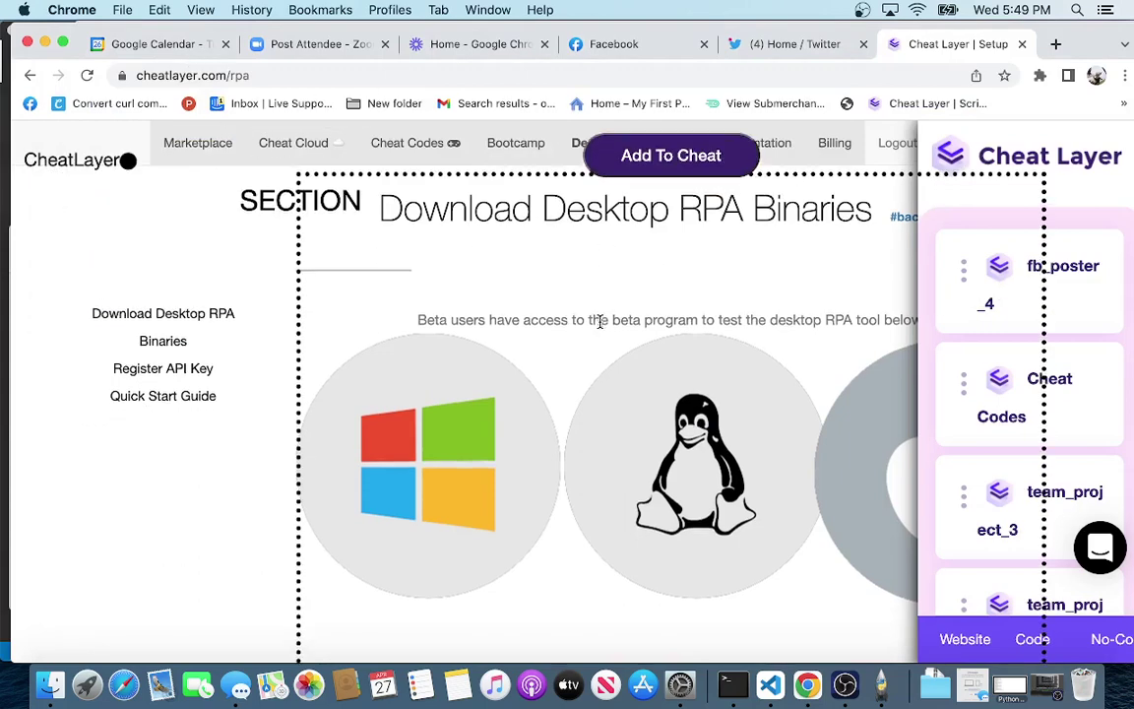
pyautogui.scroll(-2, 600, 329)
pyautogui.scroll(-3, 676, 399)
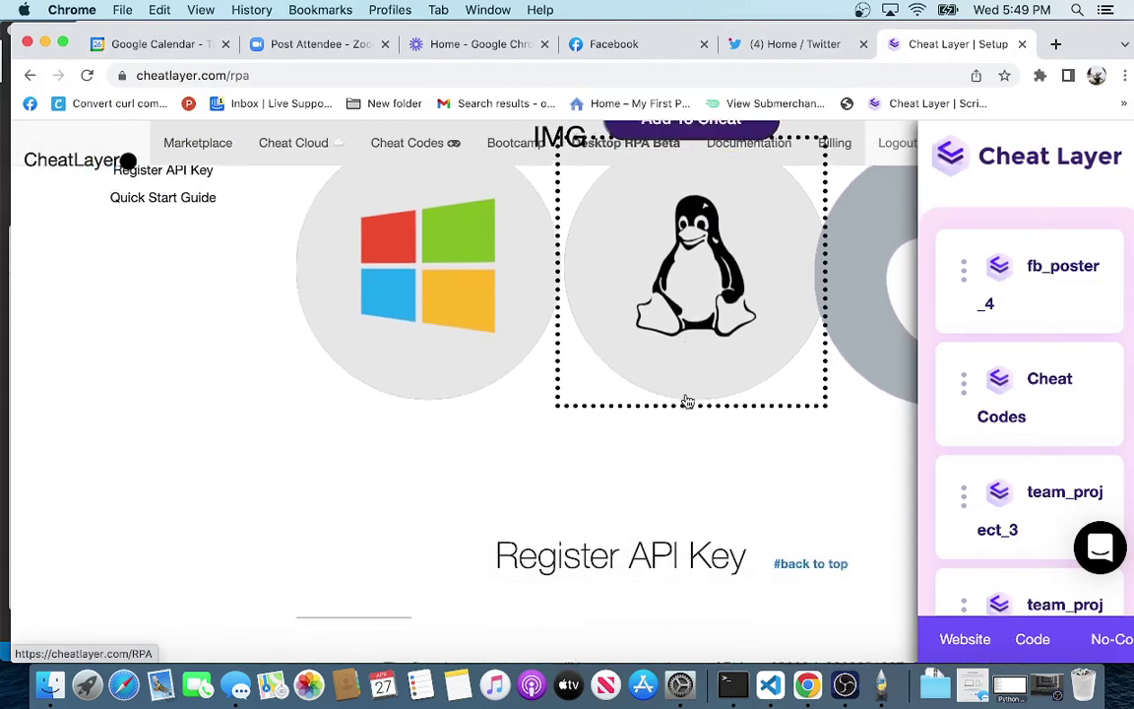
pyautogui.scroll(5, 582, 577)
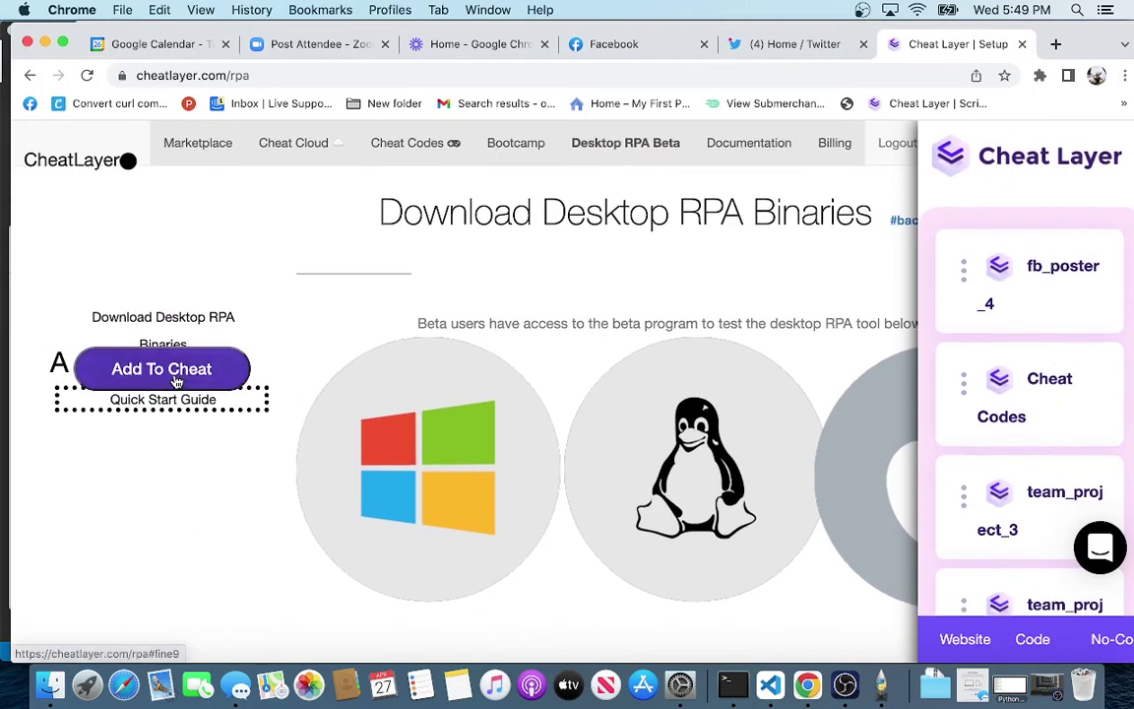
# - Switch back to Cheat Layer, move the Move Mouse 31 node below its row, and disconnect its output from Move Mouse 32
pyautogui.click(881, 685)
pyautogui.moveTo(462, 36); pyautogui.dragTo(484, 138)
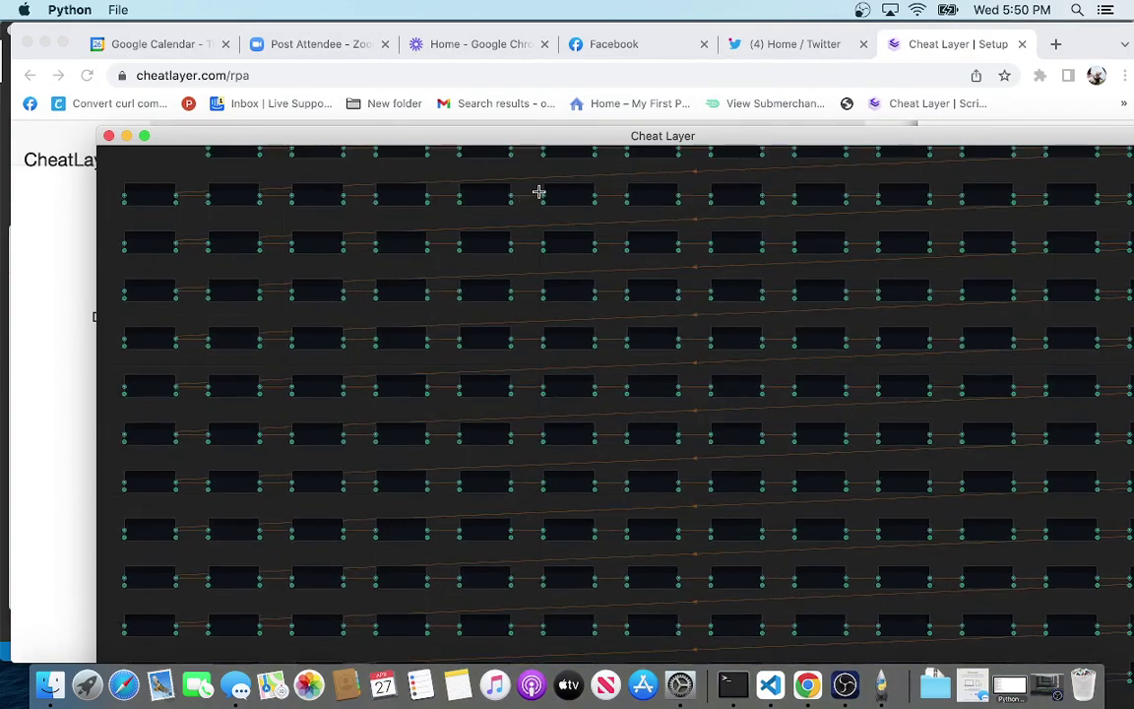
pyautogui.scroll(-3, 509, 228)
pyautogui.scroll(1, 509, 229)
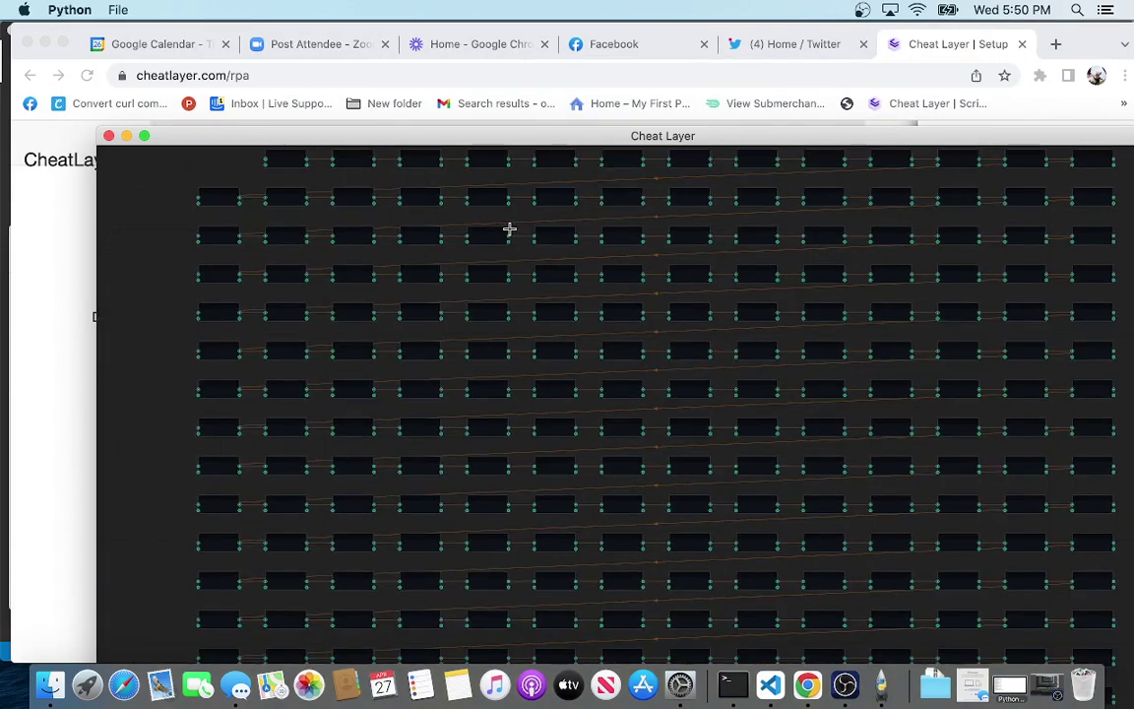
pyautogui.scroll(-1, 509, 228)
pyautogui.scroll(4, 509, 228)
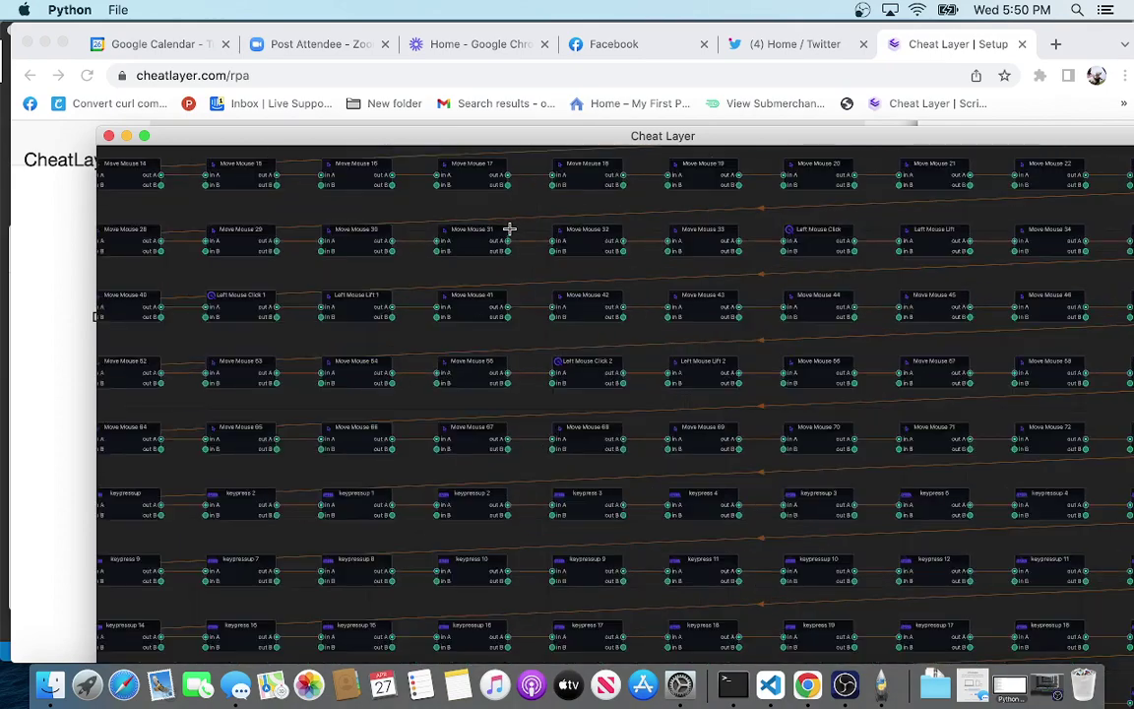
pyautogui.scroll(2, 509, 229)
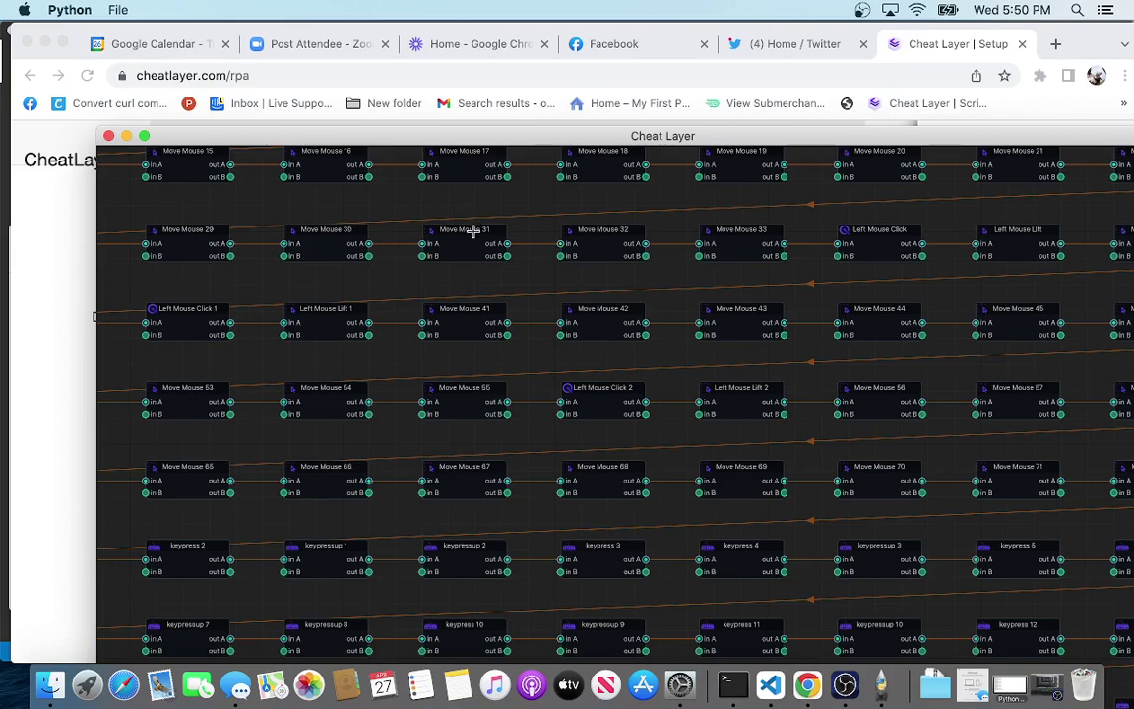
pyautogui.moveTo(474, 231); pyautogui.dragTo(442, 292)
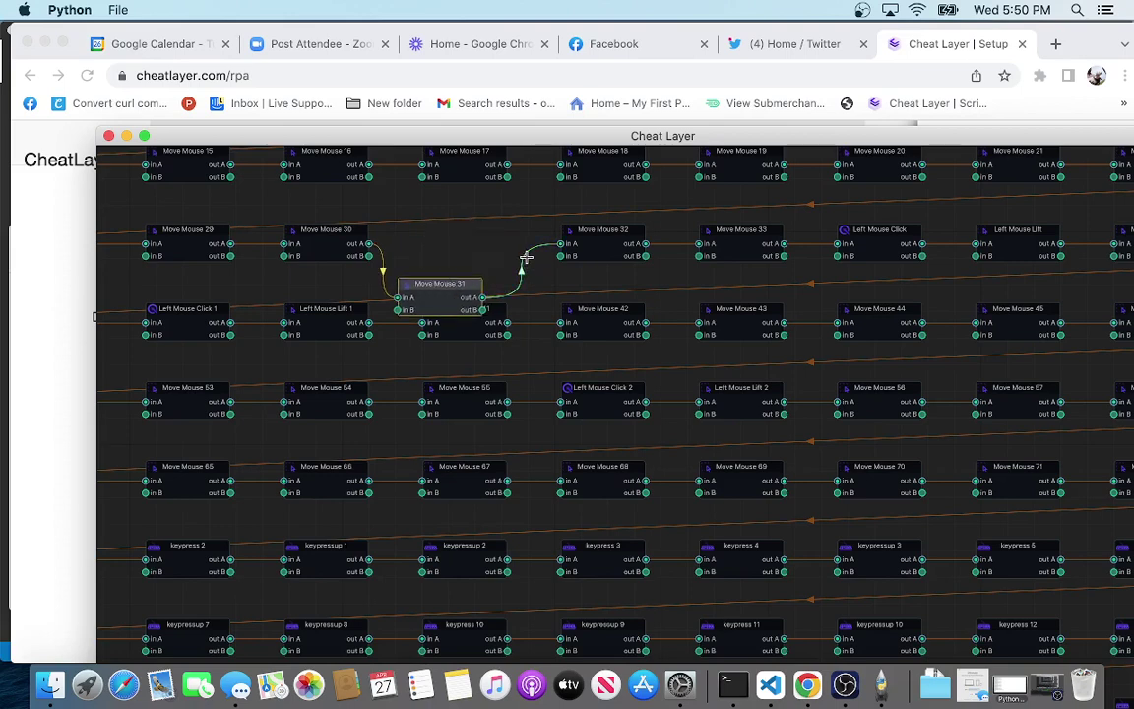
pyautogui.click(506, 301)
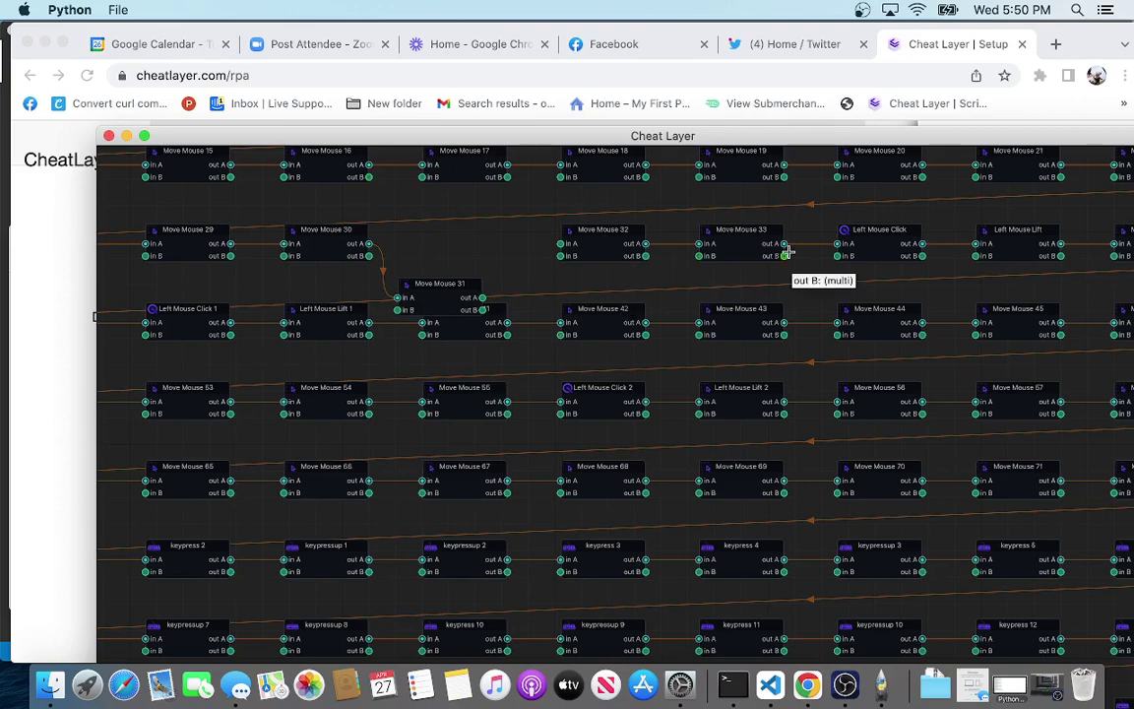
pyautogui.moveTo(832, 140); pyautogui.dragTo(725, 30)
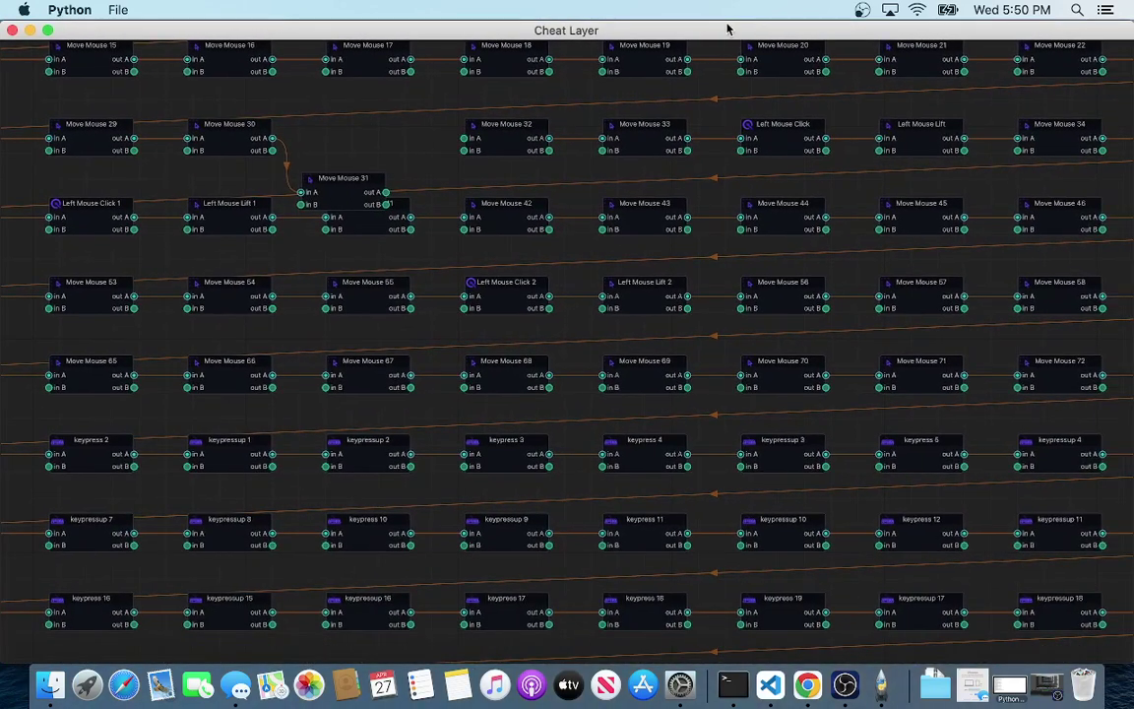